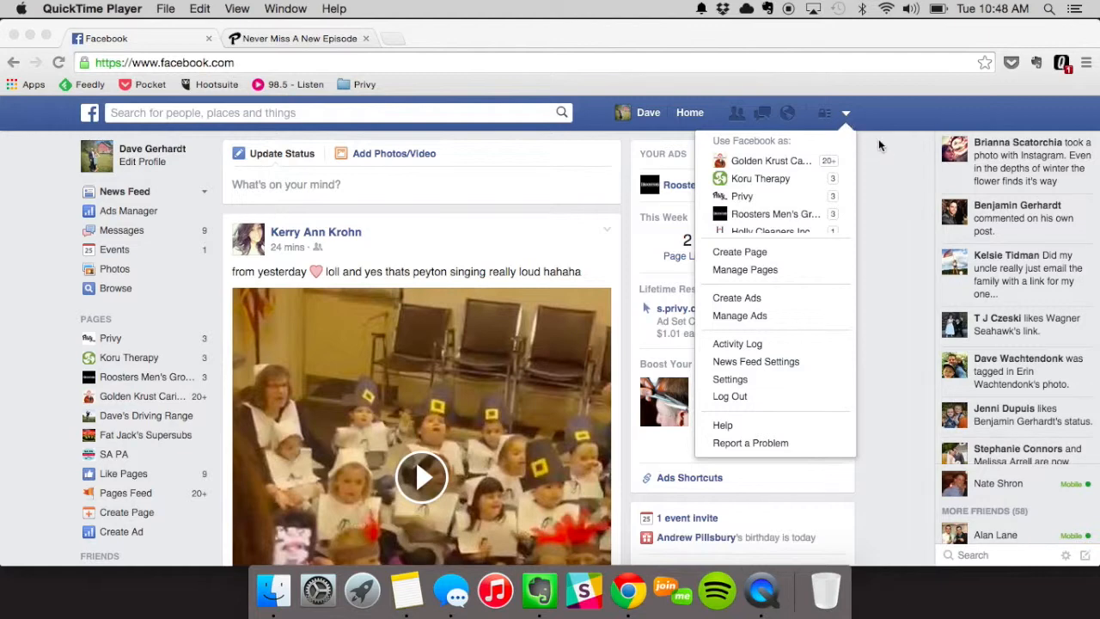
Step: Start creating a new ad and choose "Send people to your website" as the campaign objective
left_click(849, 118)
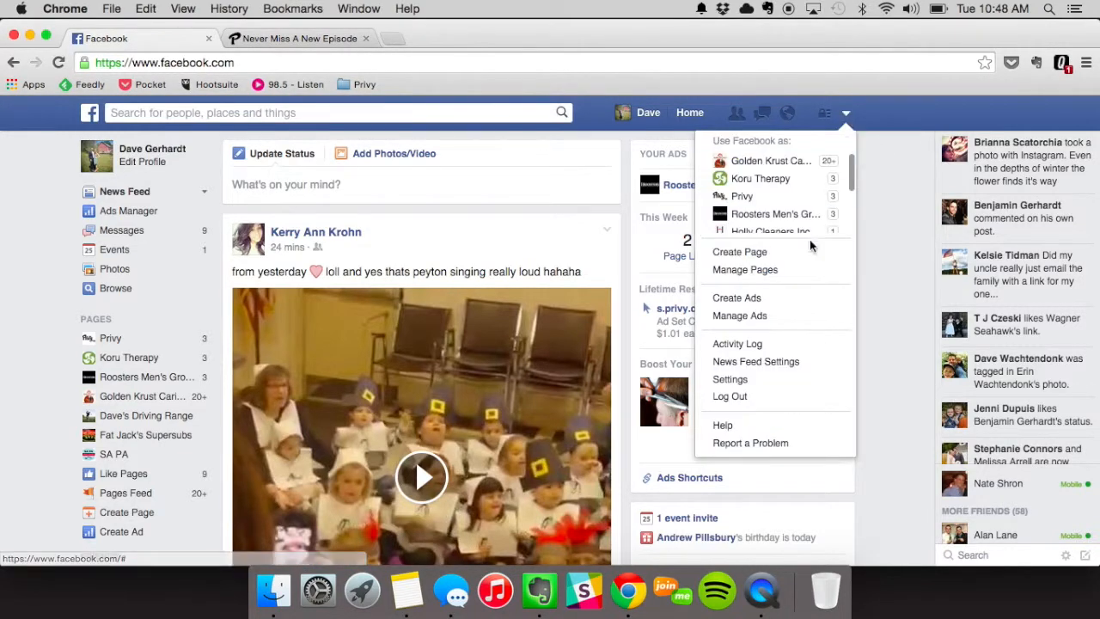
left_click(764, 301)
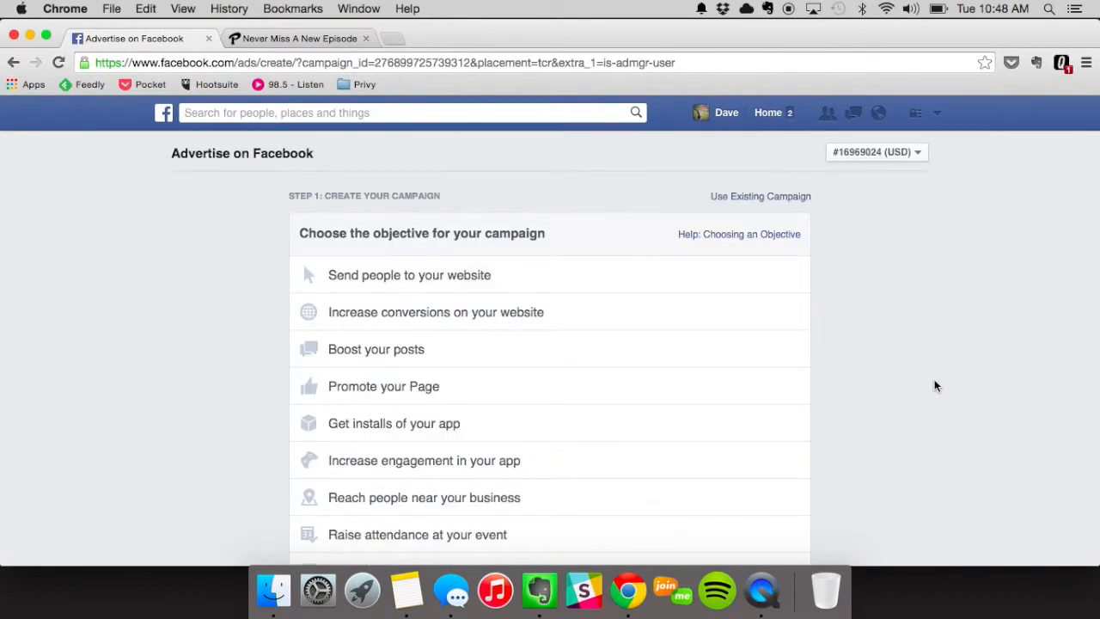
scroll(935, 384, "down", 3)
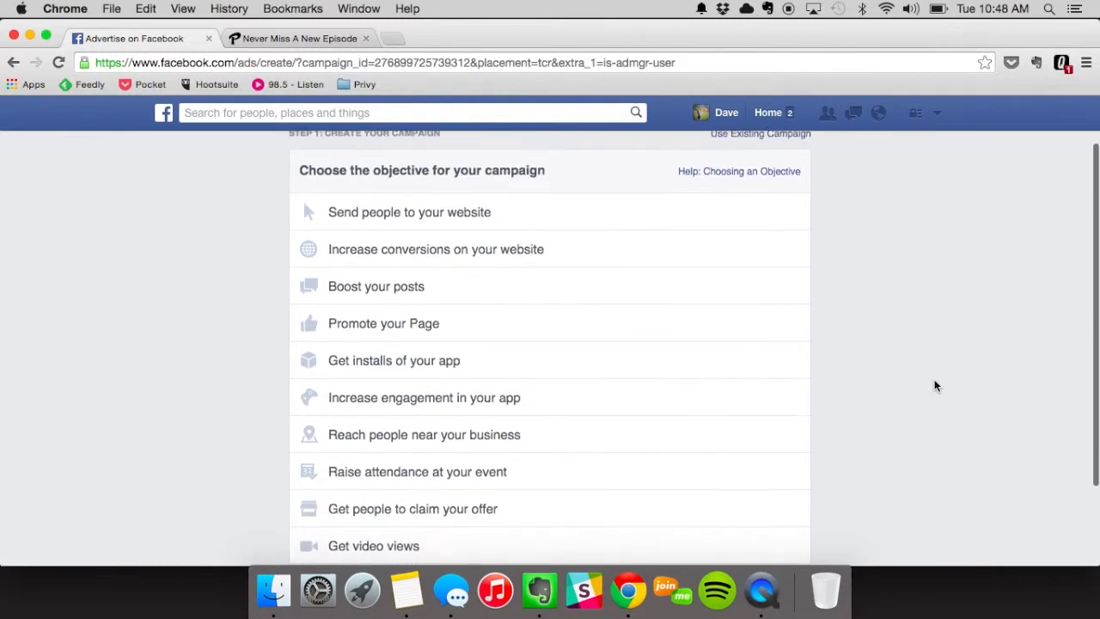
scroll(933, 385, "up", 3)
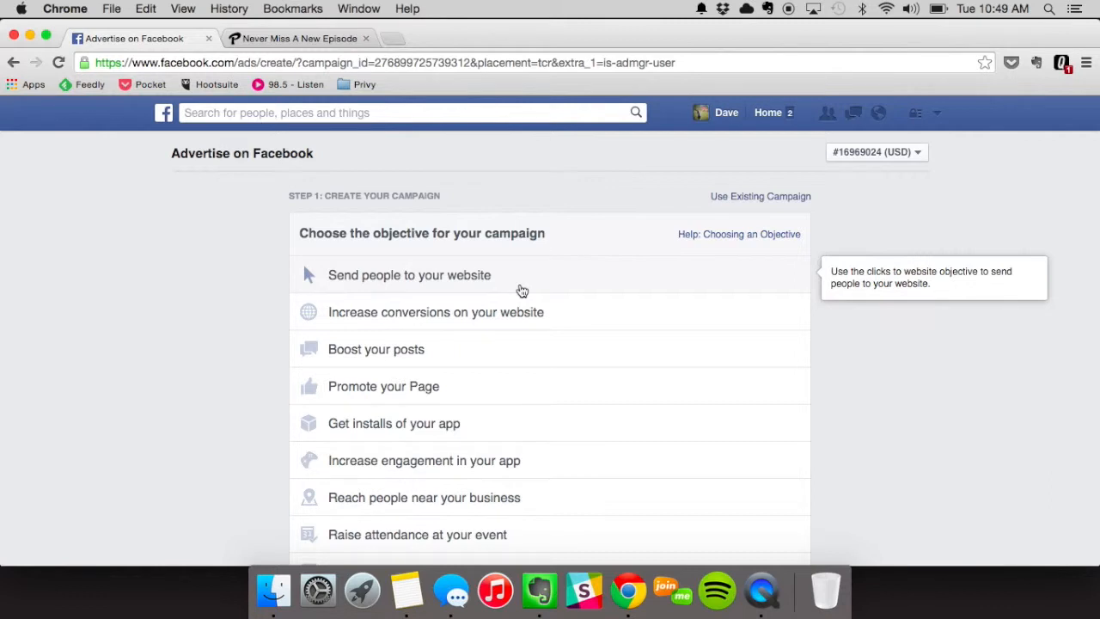
left_click(401, 290)
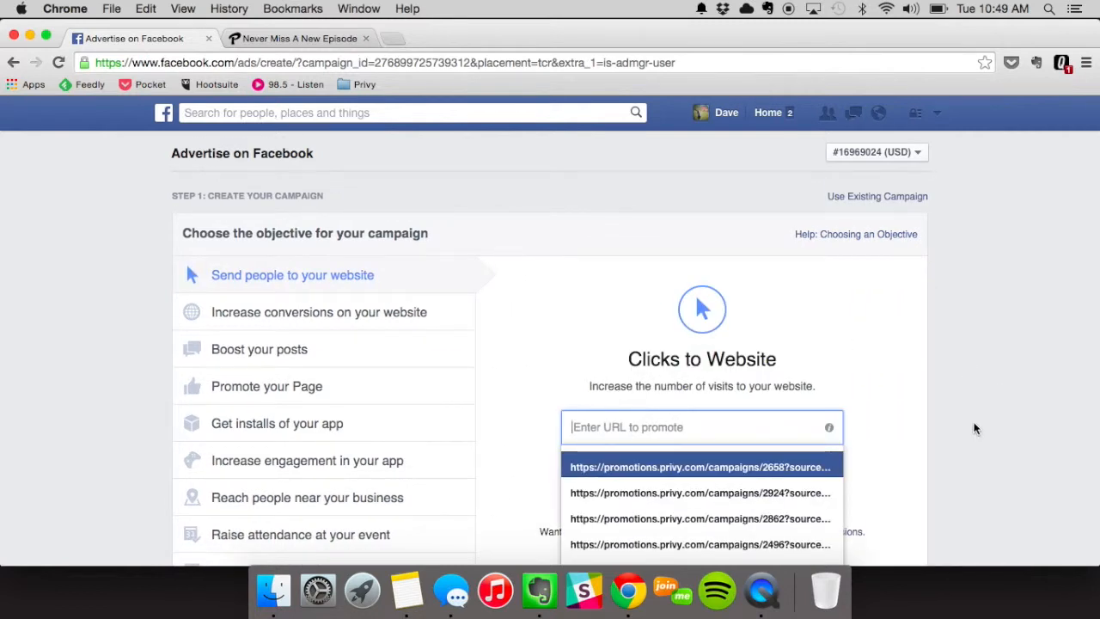
Step: Copy the address of the open "Never Miss A New Episode" landing page and set it as the URL to promote
scroll(974, 428, "down", 1)
scroll(879, 356, "down", 1)
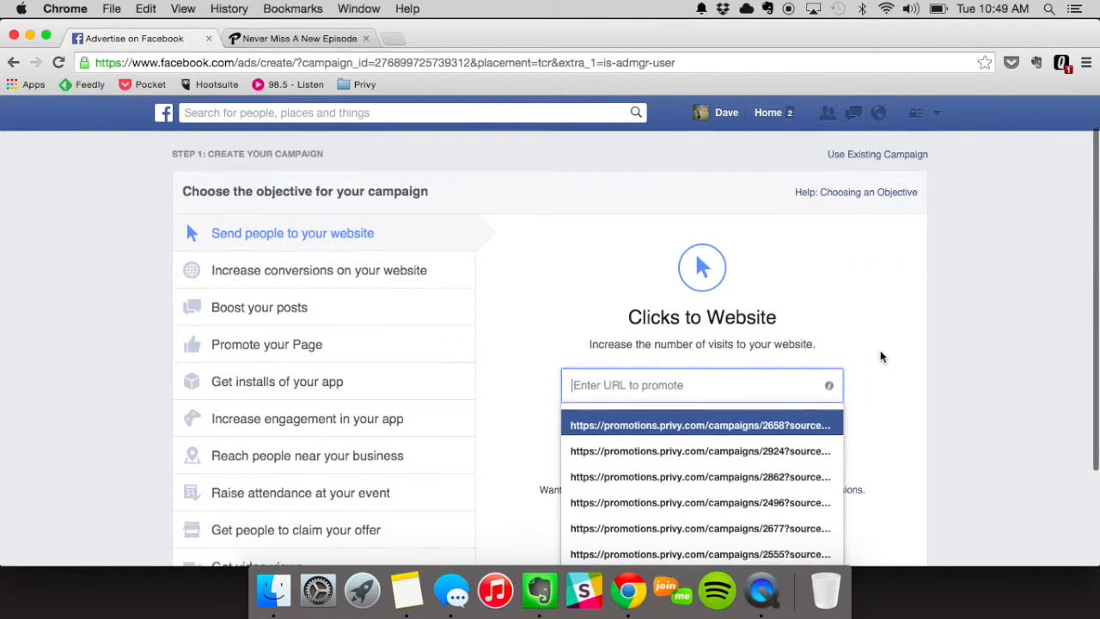
scroll(879, 350, "down", 1)
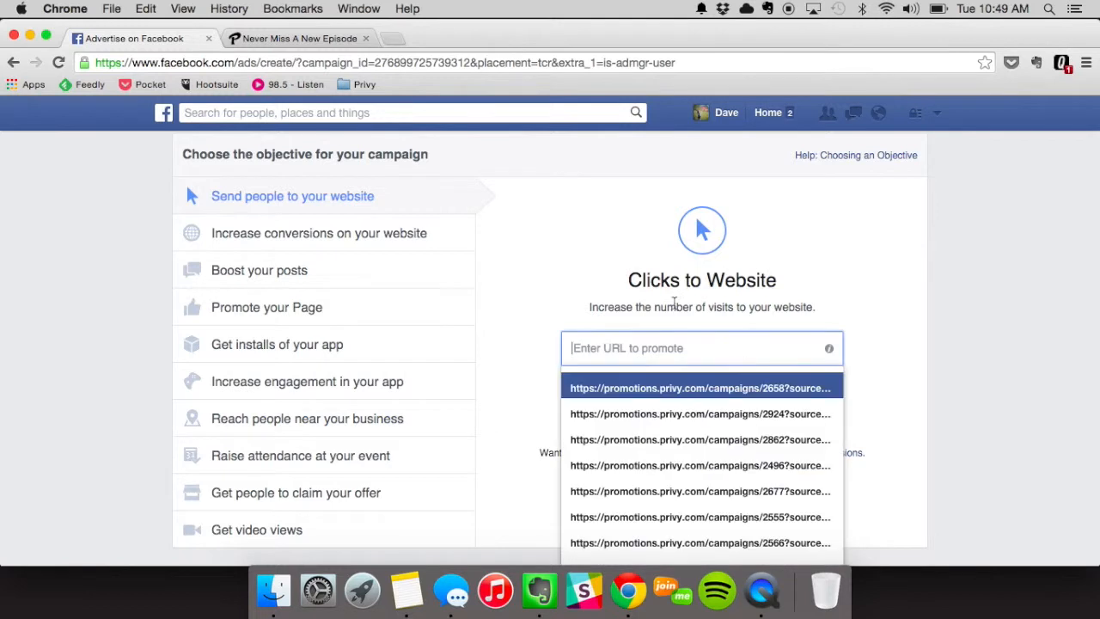
left_click(899, 365)
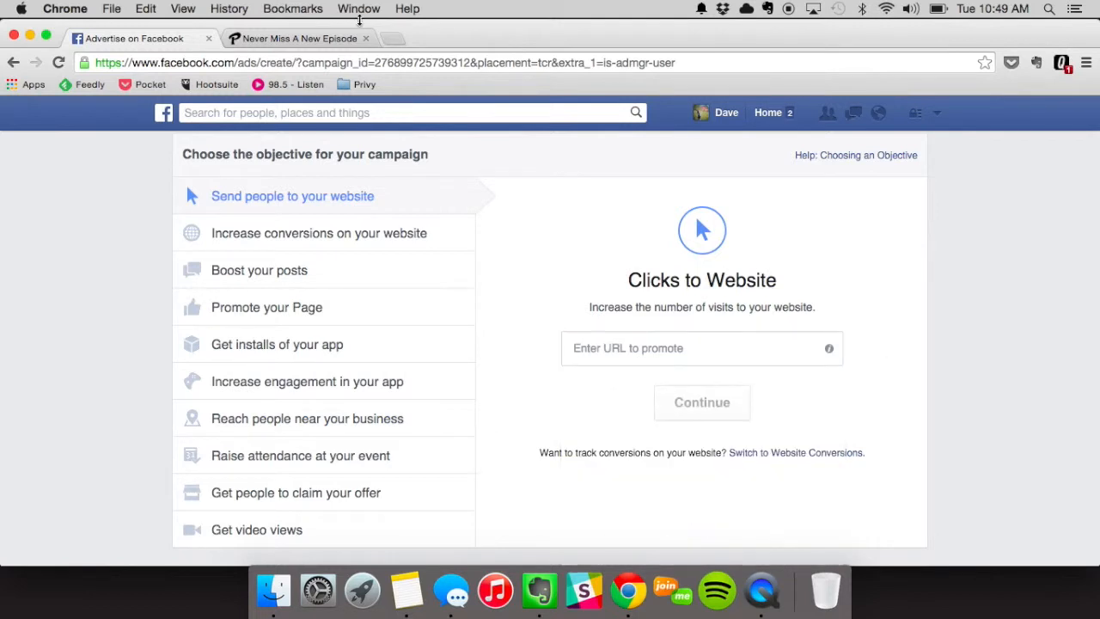
left_click(314, 41)
left_click(362, 60)
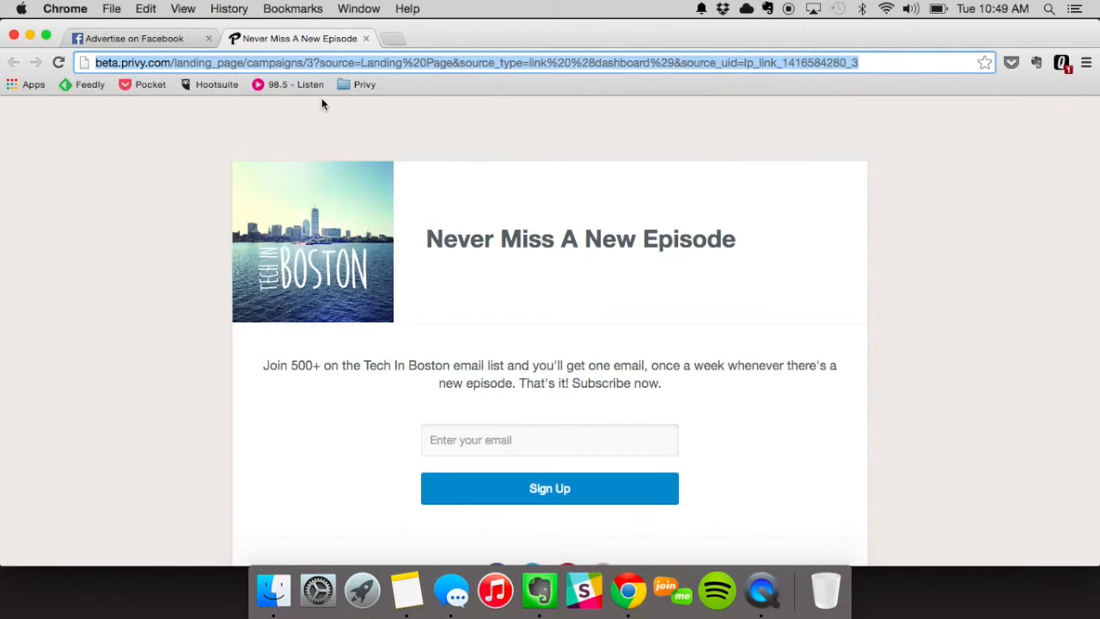
left_click(140, 39)
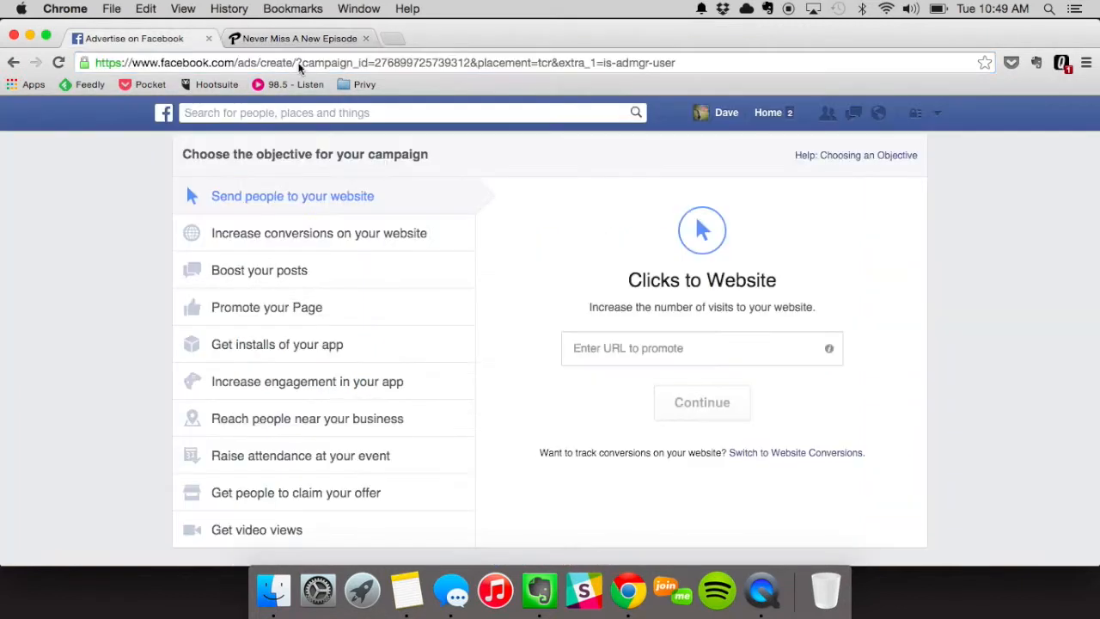
left_click(681, 347)
key("super+v")
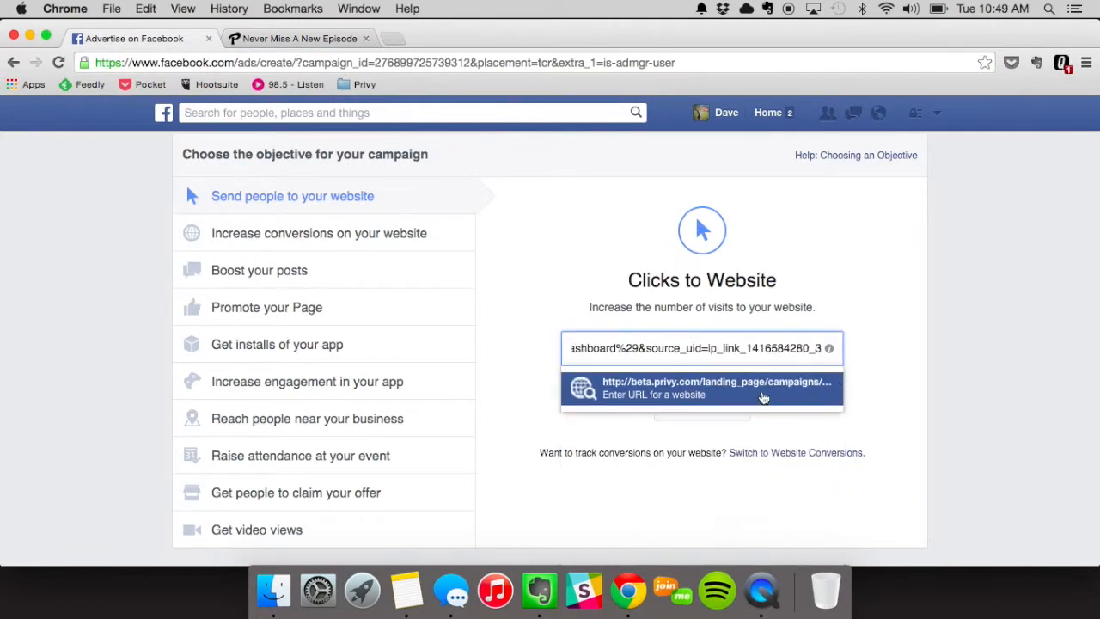
left_click(777, 395)
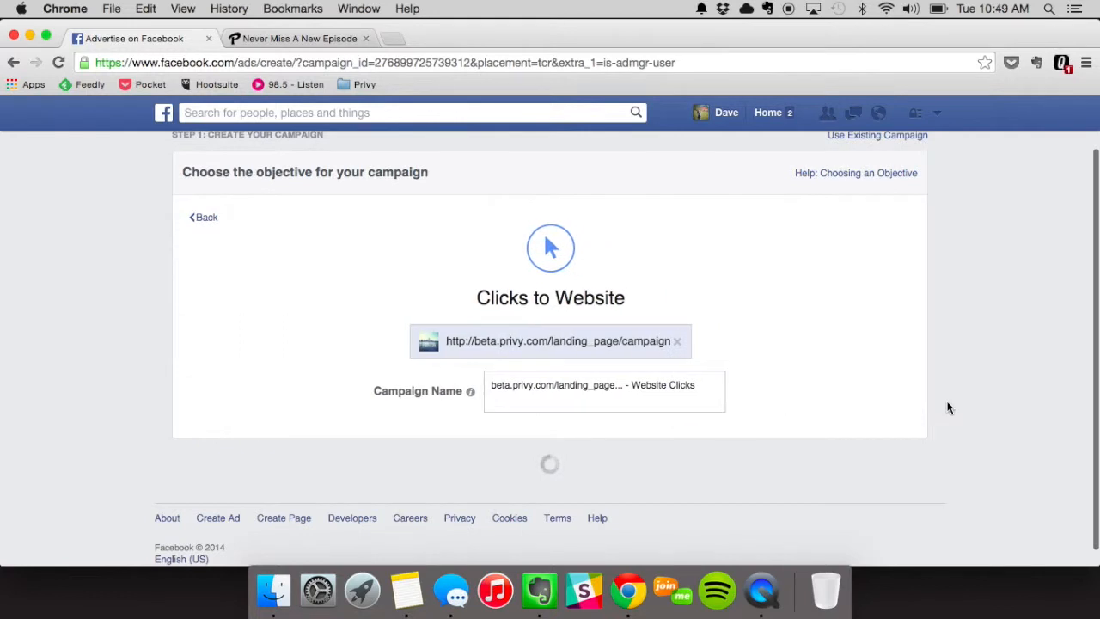
Step: Set the audience location to Boston, Massachusetts, including the area within 10 miles
scroll(948, 407, "down", 5)
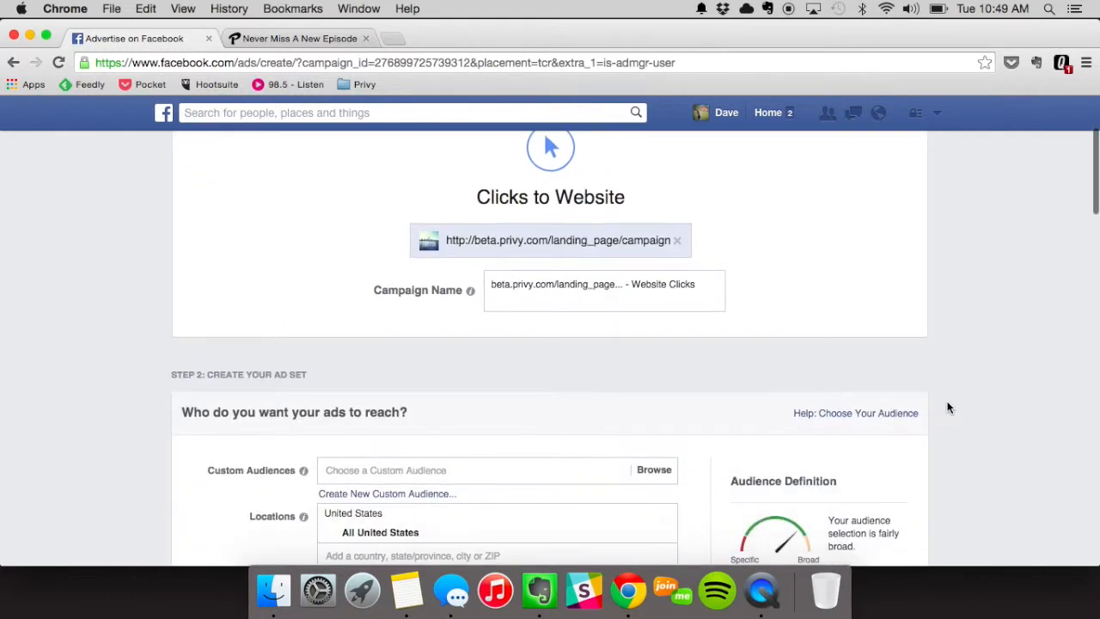
scroll(949, 407, "down", 2)
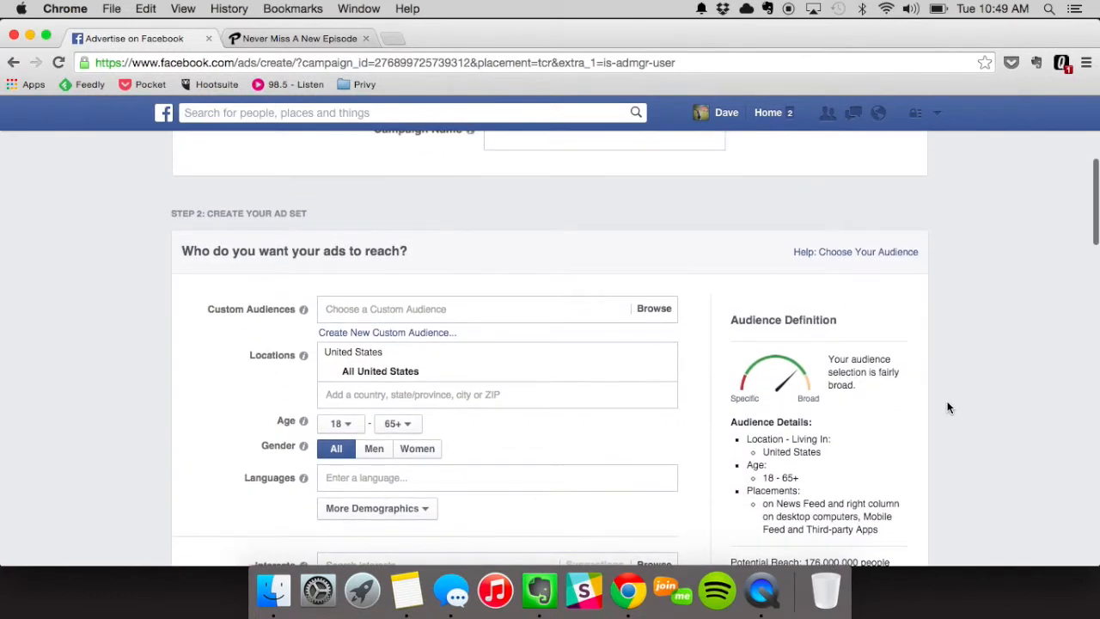
scroll(946, 400, "down", 2)
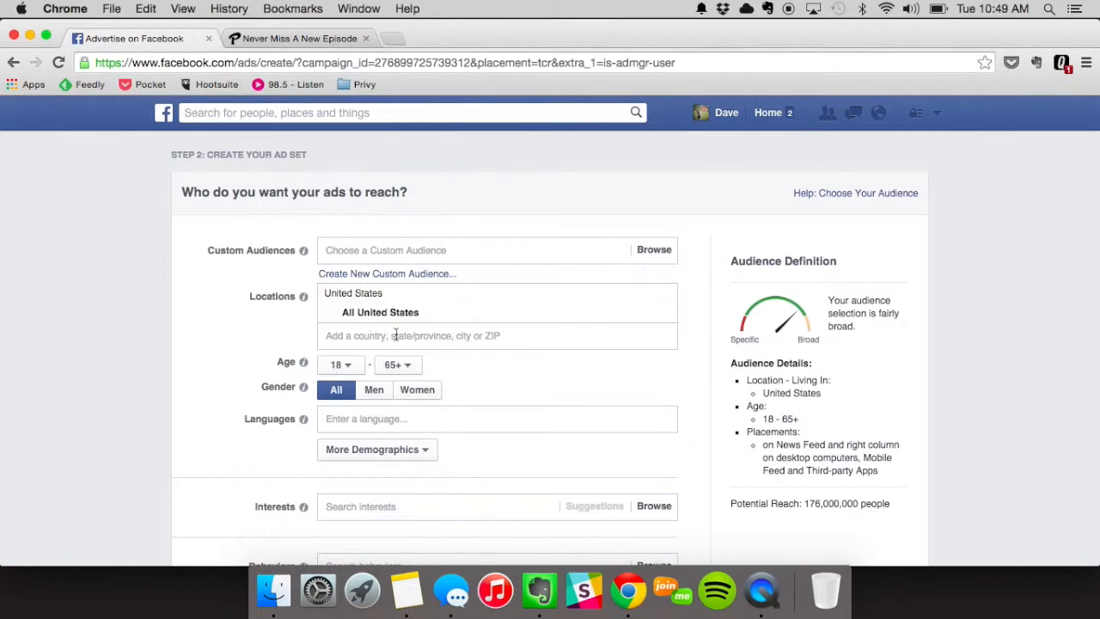
left_click(357, 337)
type("Boston")
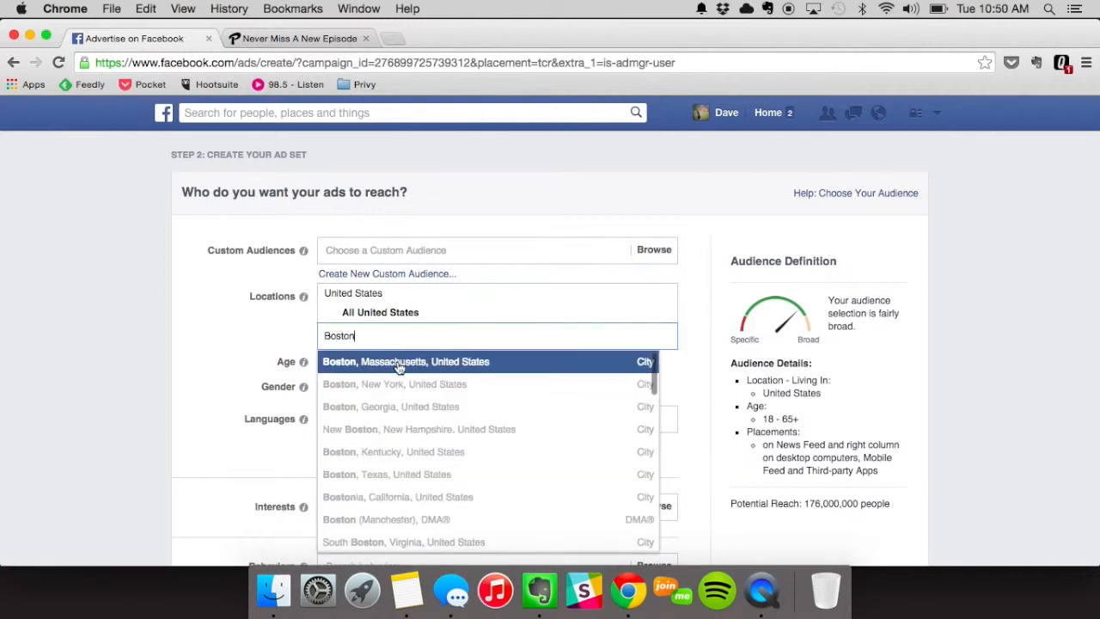
left_click(400, 365)
left_click(398, 314)
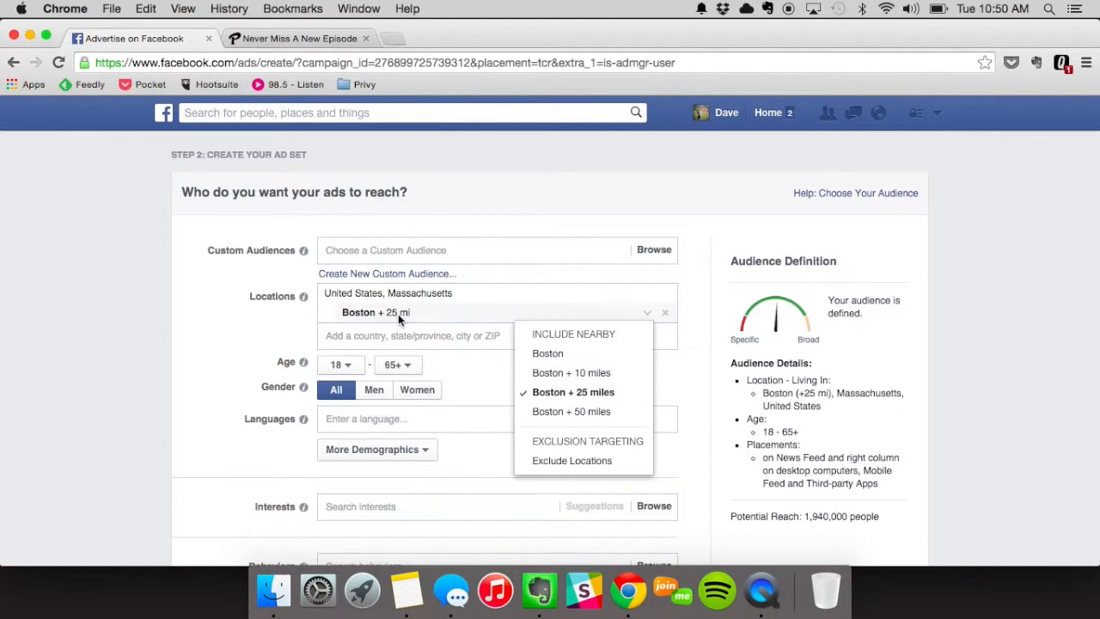
left_click(599, 374)
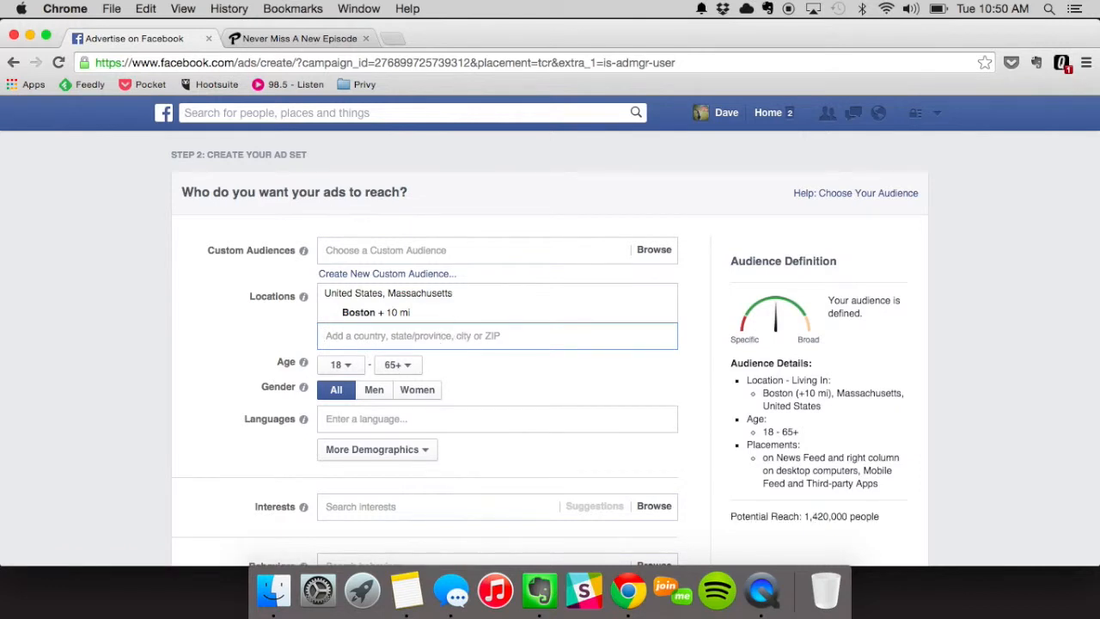
Step: Try adding the Boston ZIP code 02111 as an extra audience location, and remove it again
type("02")
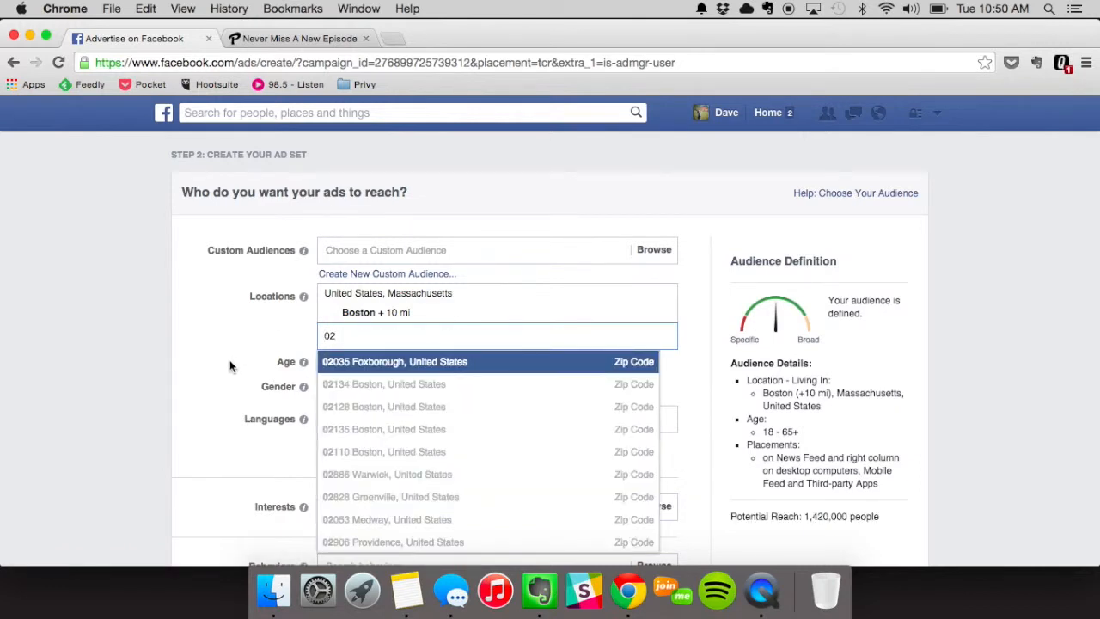
type("111")
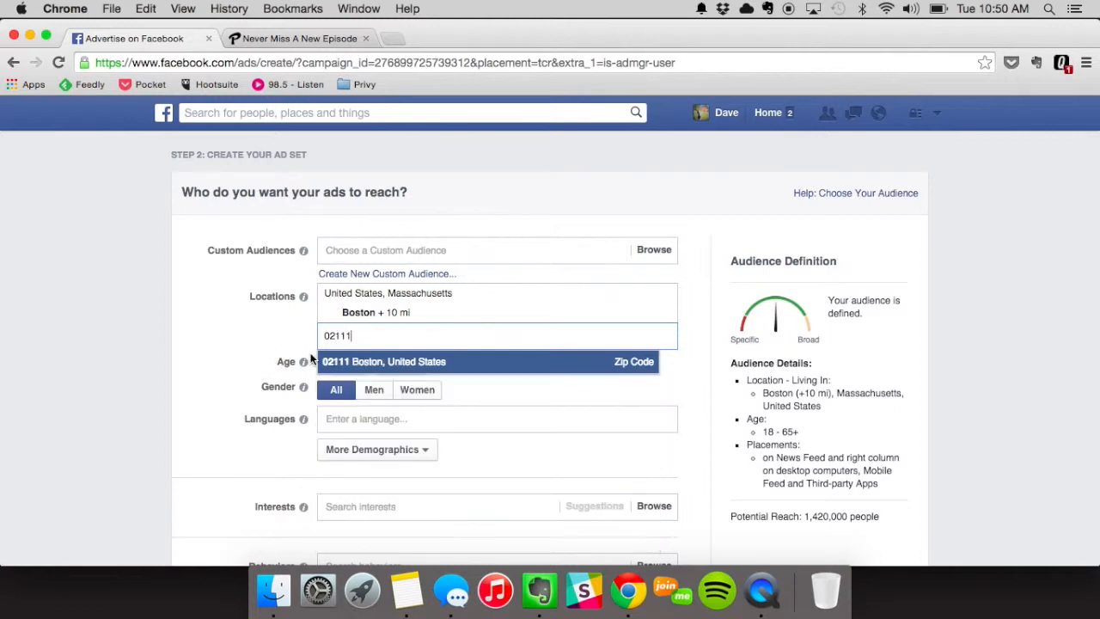
left_click(361, 363)
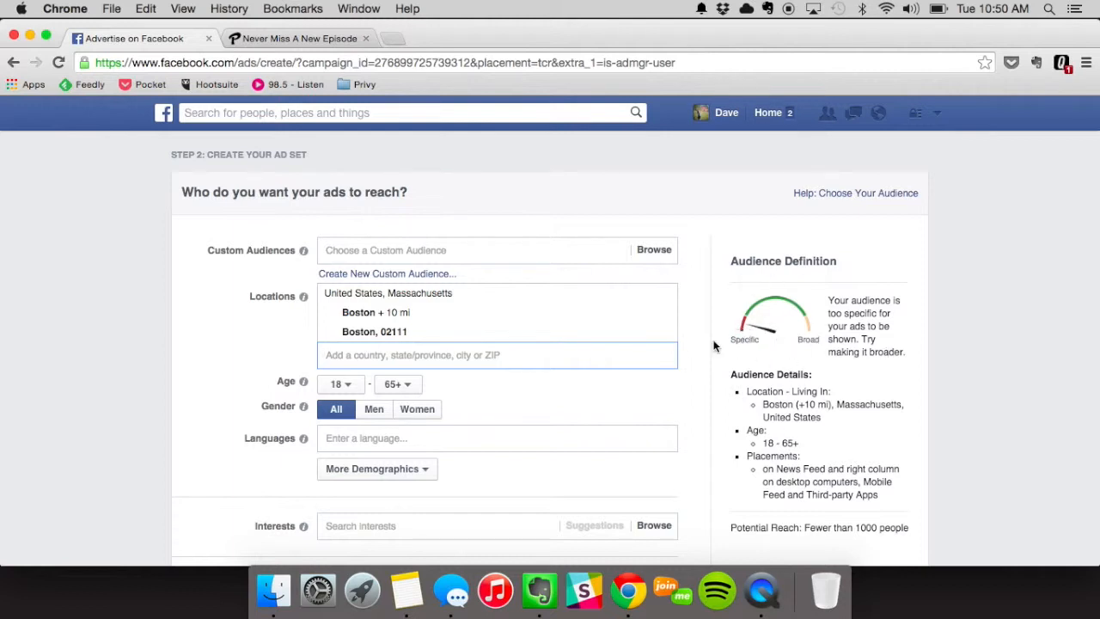
left_click(665, 332)
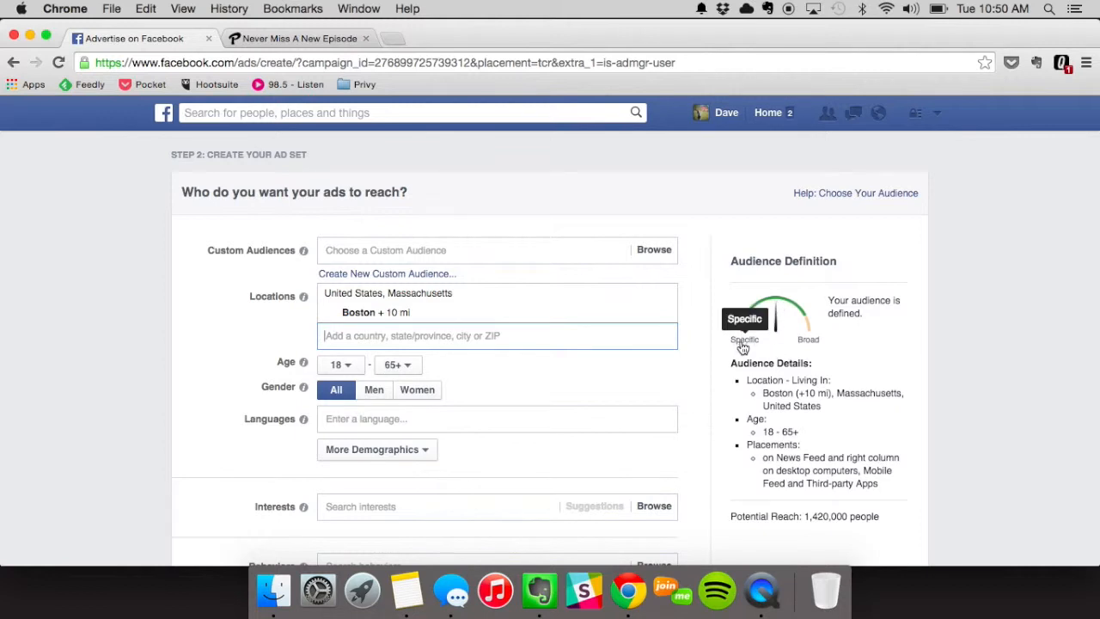
Step: Set the minimum age of the ad audience to 21
scroll(543, 389, "down", 1)
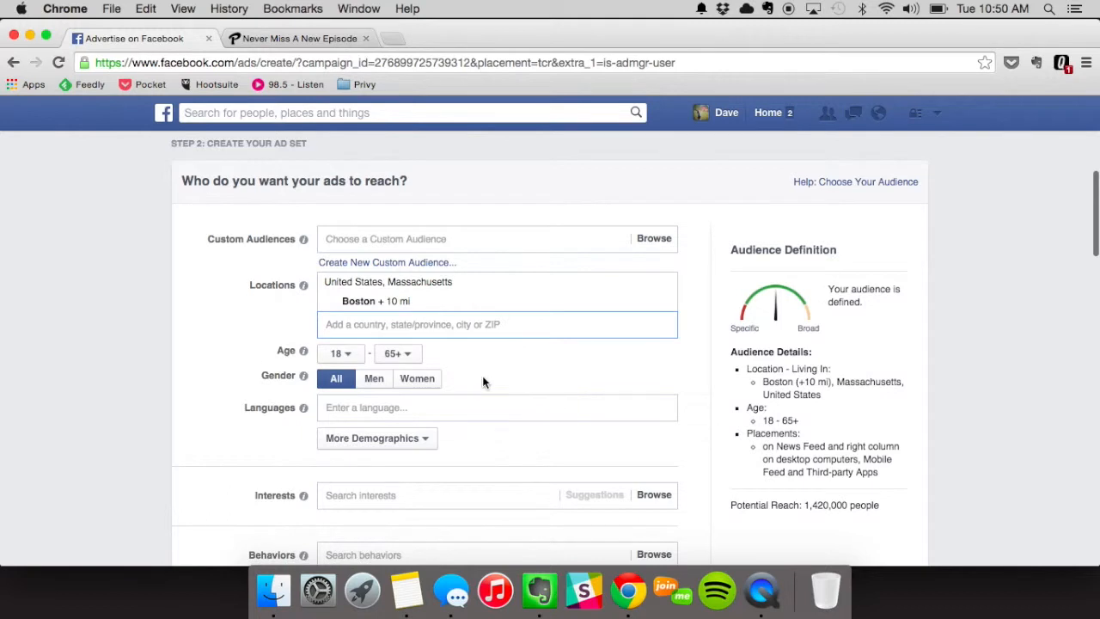
scroll(482, 375, "down", 1)
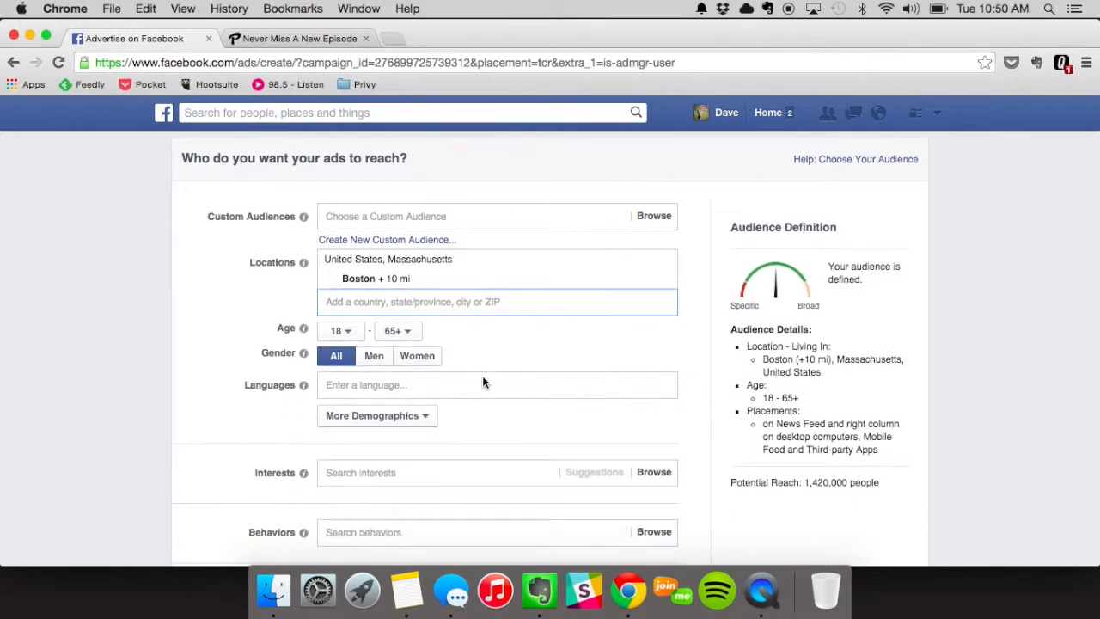
left_click(340, 330)
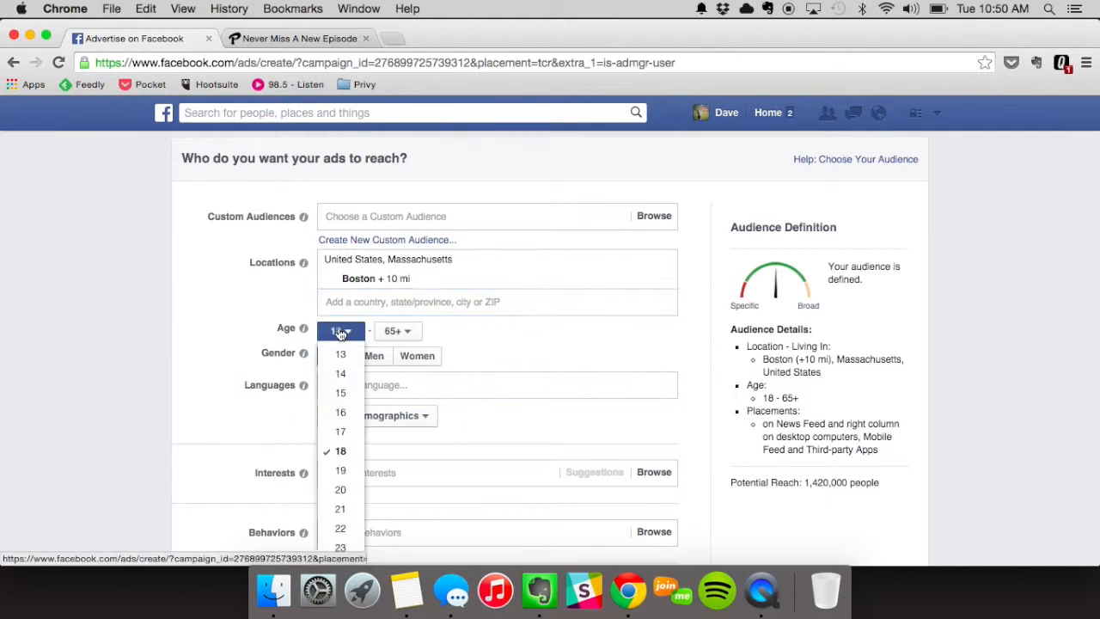
left_click(342, 512)
Step: Add the Industries targeting field from the Work demographics to the audience settings
scroll(494, 359, "down", 1)
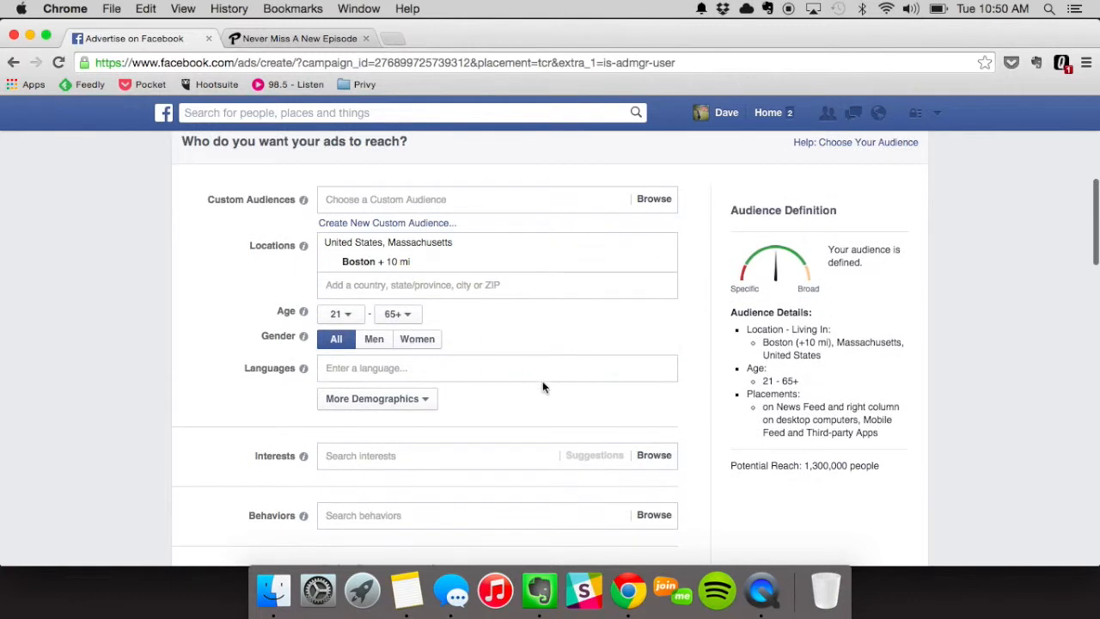
scroll(542, 384, "down", 1)
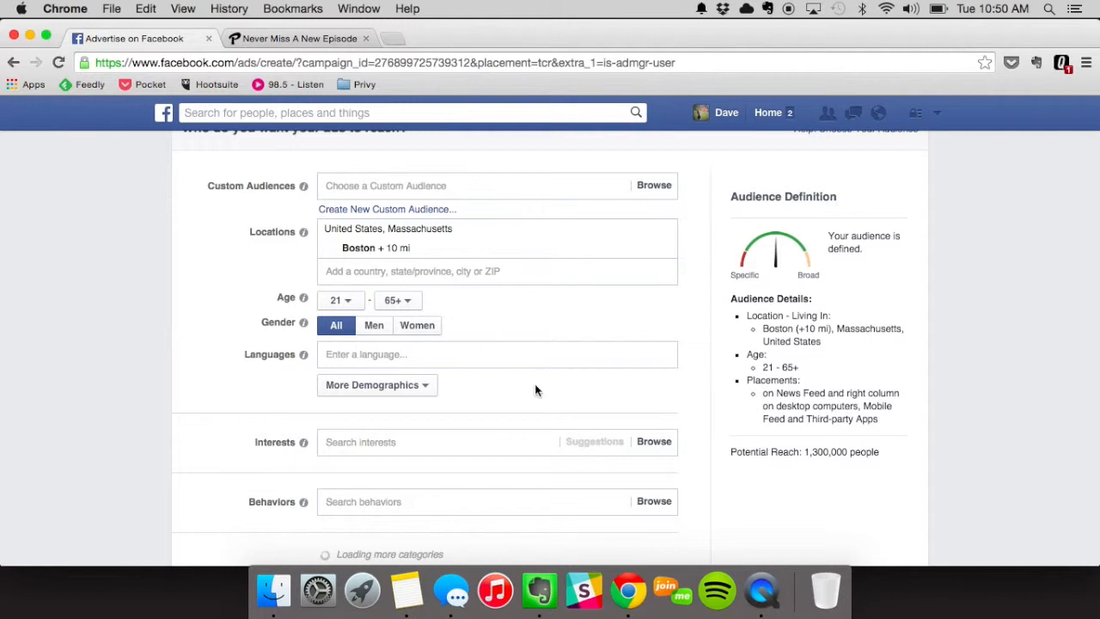
scroll(509, 407, "down", 3)
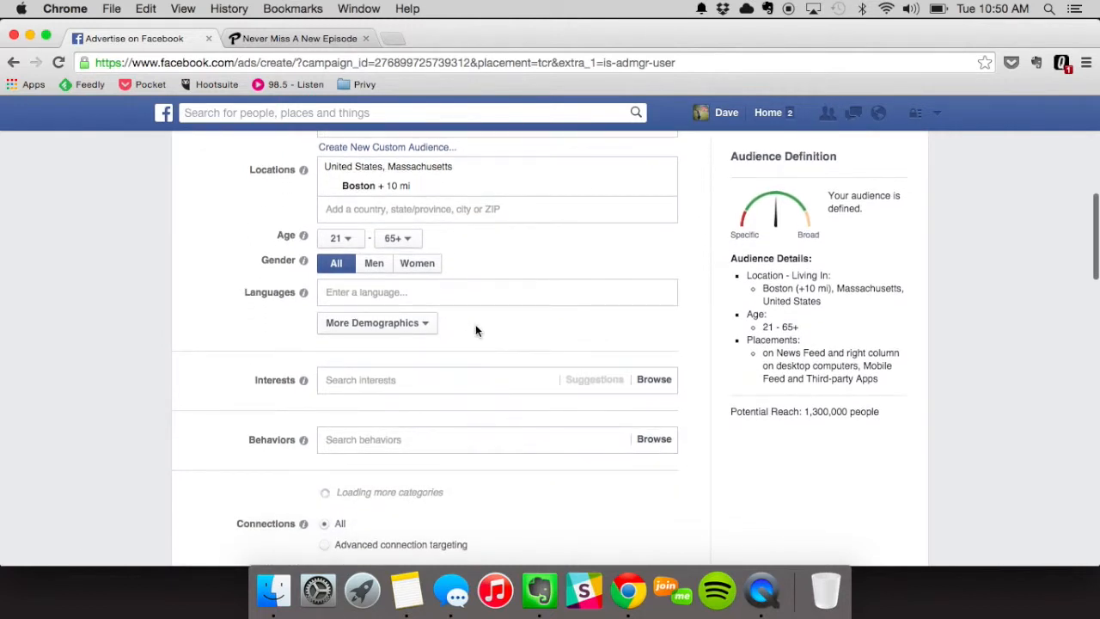
scroll(464, 322, "down", 1)
left_click(419, 310)
mouse_move(402, 335)
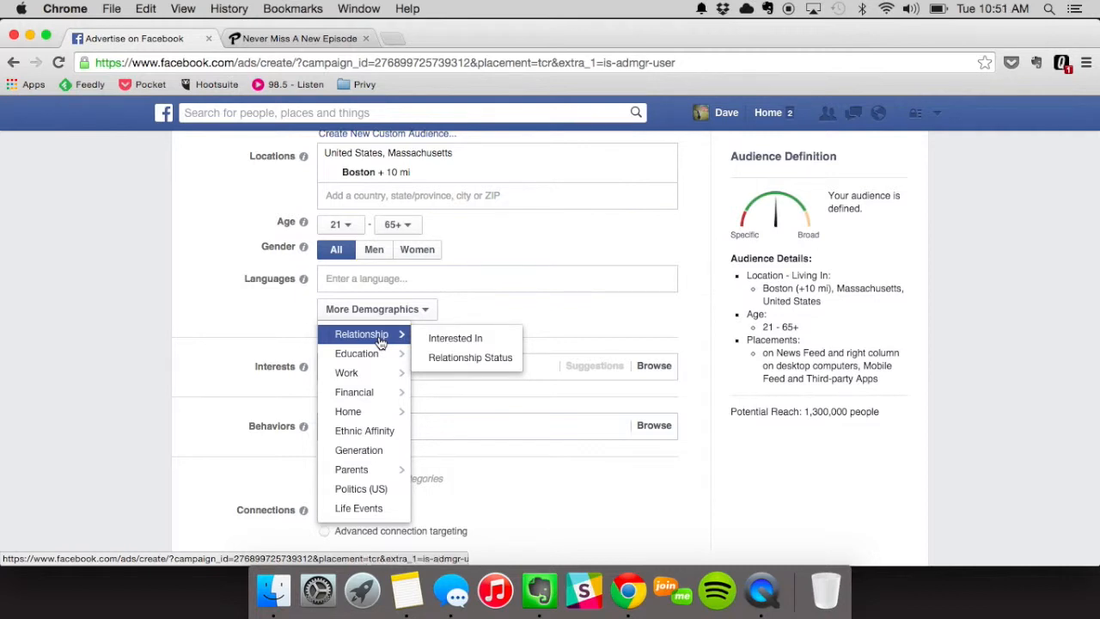
mouse_move(368, 354)
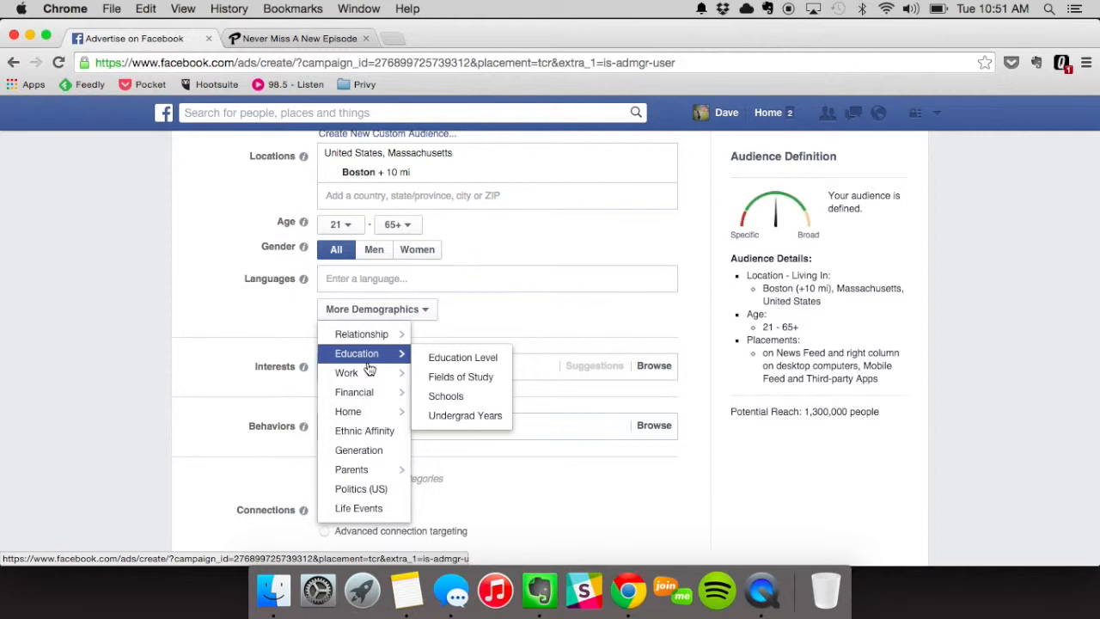
mouse_move(366, 378)
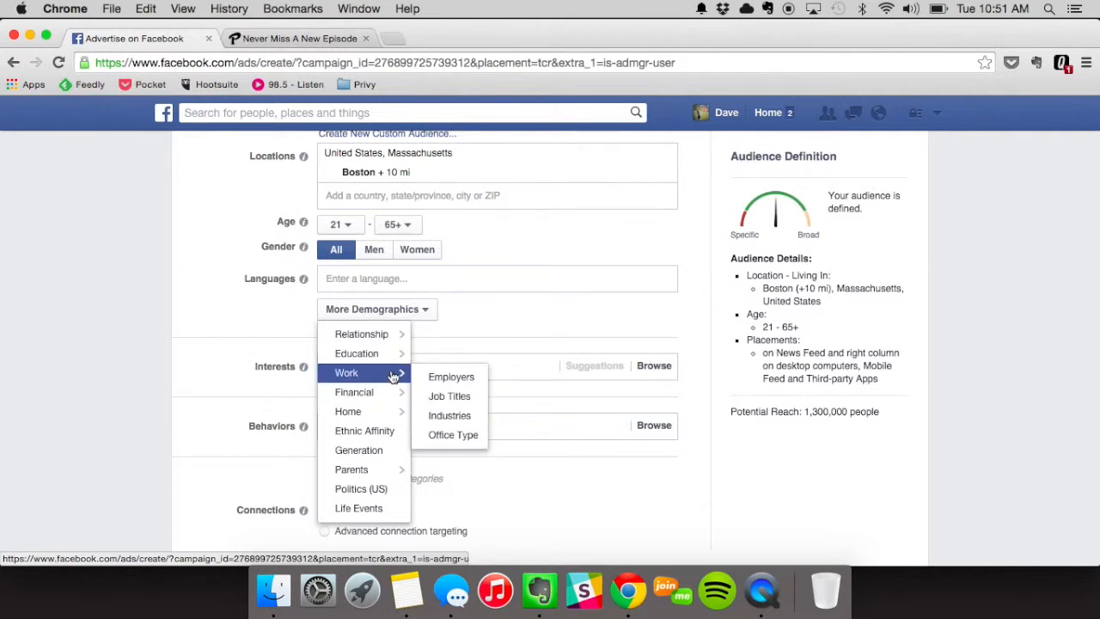
left_click(447, 416)
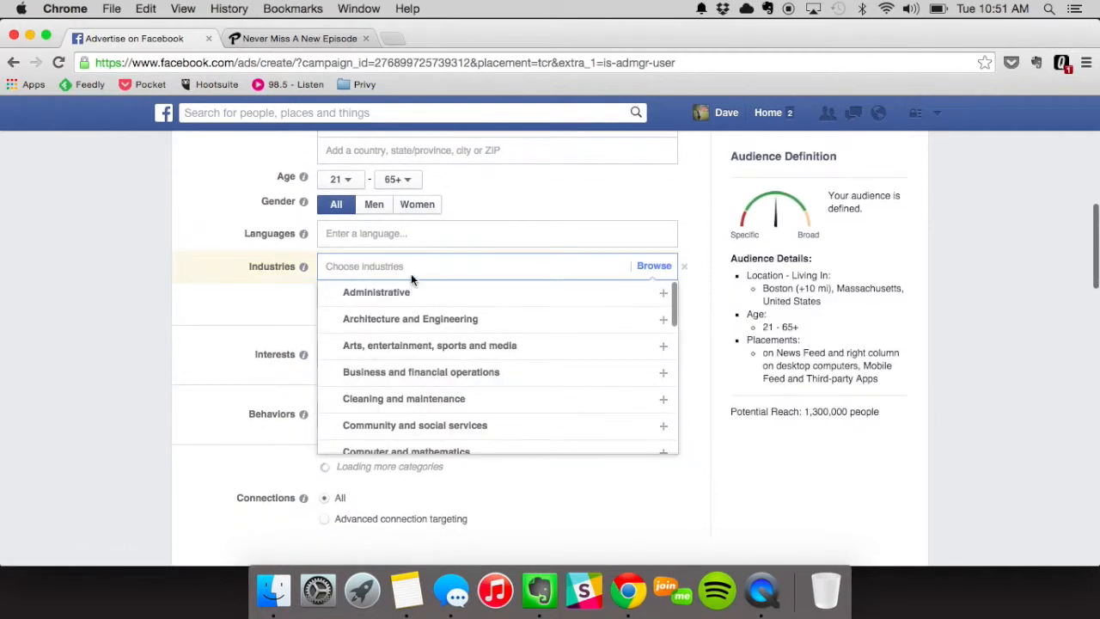
Step: Choose Sales as the industry the ad audience works in
scroll(496, 398, "down", 3)
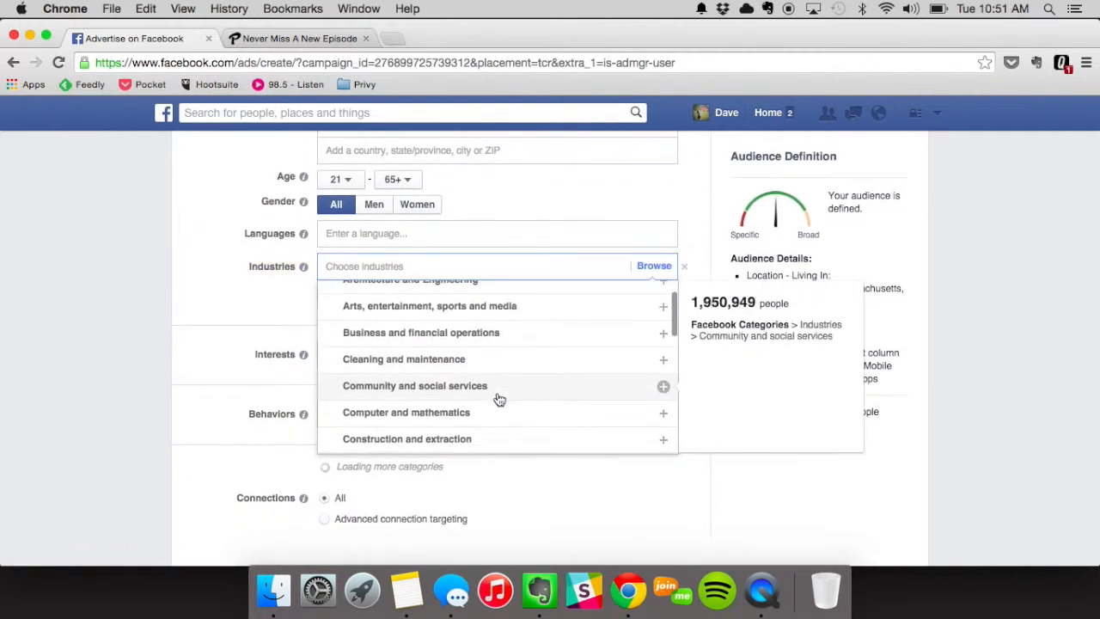
scroll(499, 400, "down", 8)
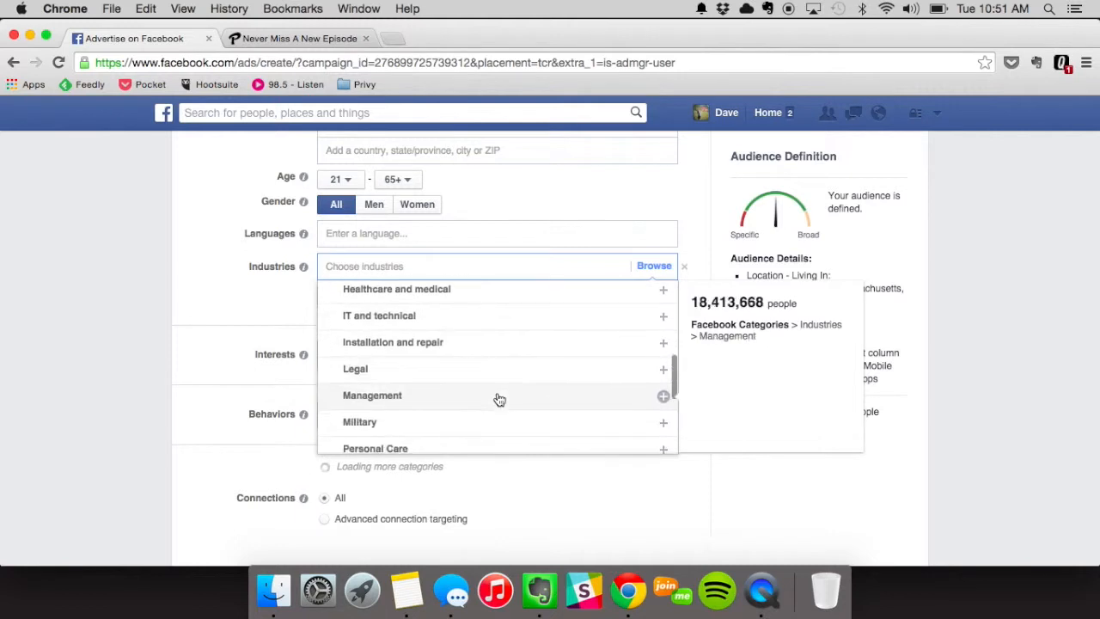
scroll(499, 400, "down", 8)
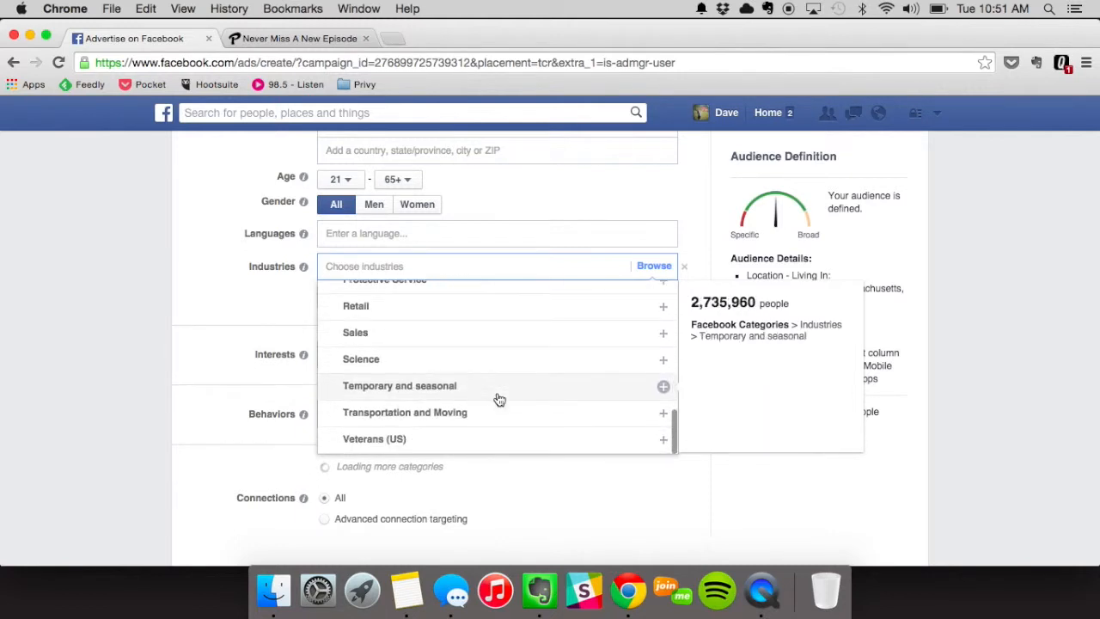
scroll(454, 428, "up", 3)
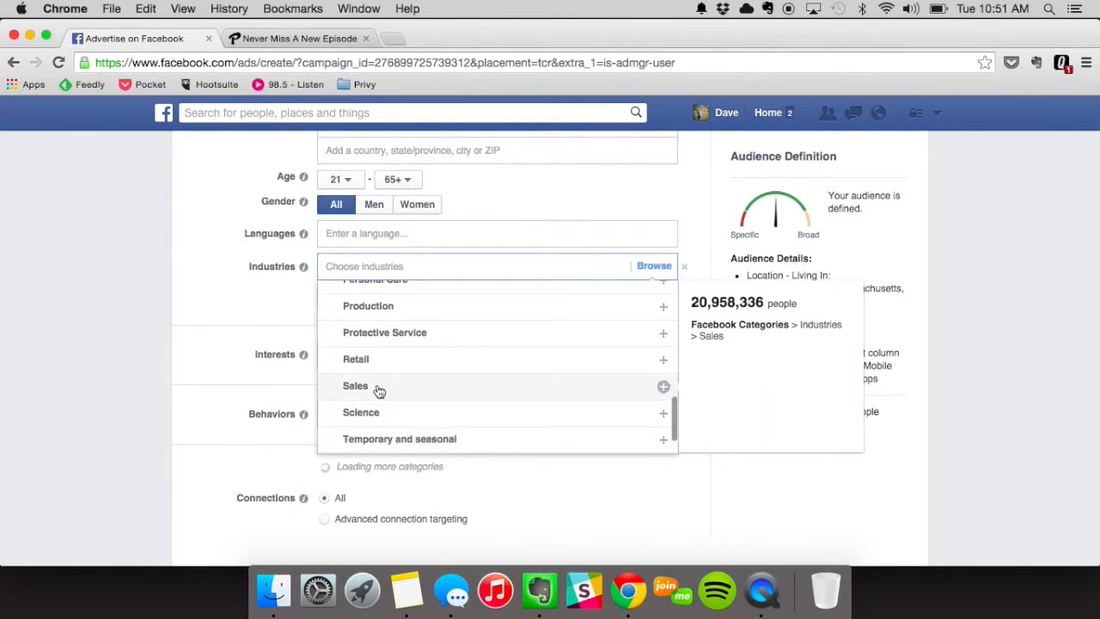
left_click(378, 389)
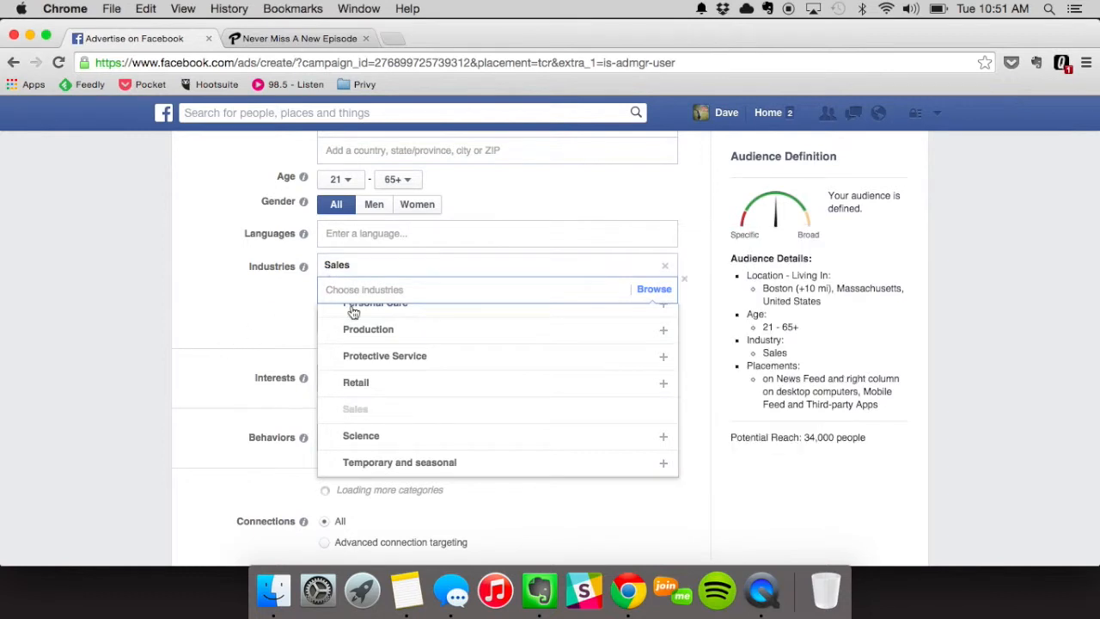
left_click(818, 521)
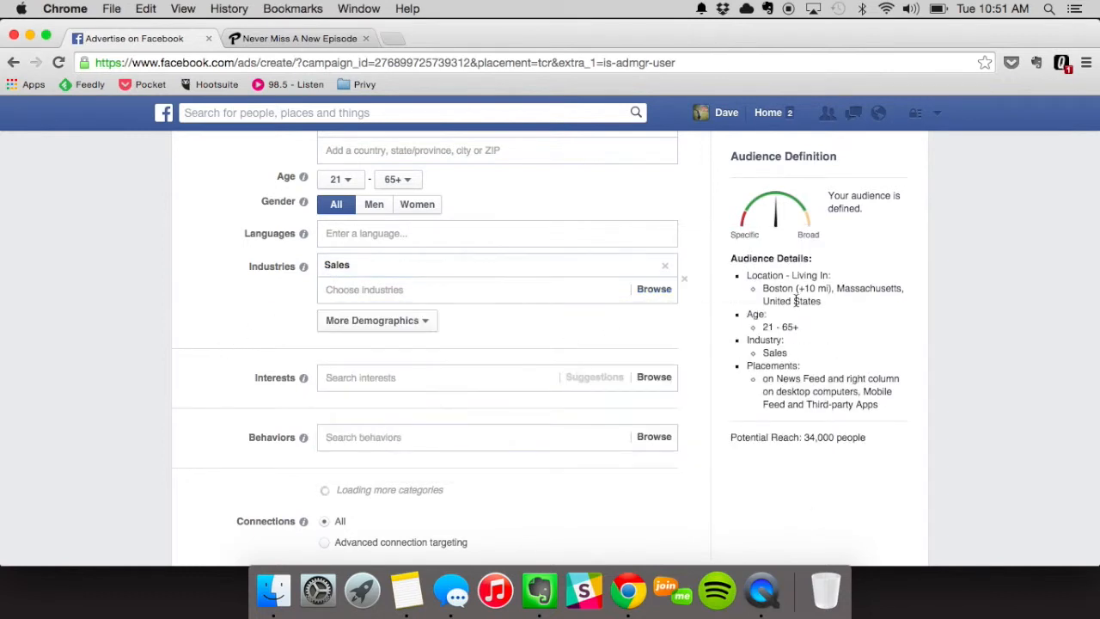
Step: Add Dating, from the Family and relationships category, as an audience interest
scroll(664, 325, "up", 2)
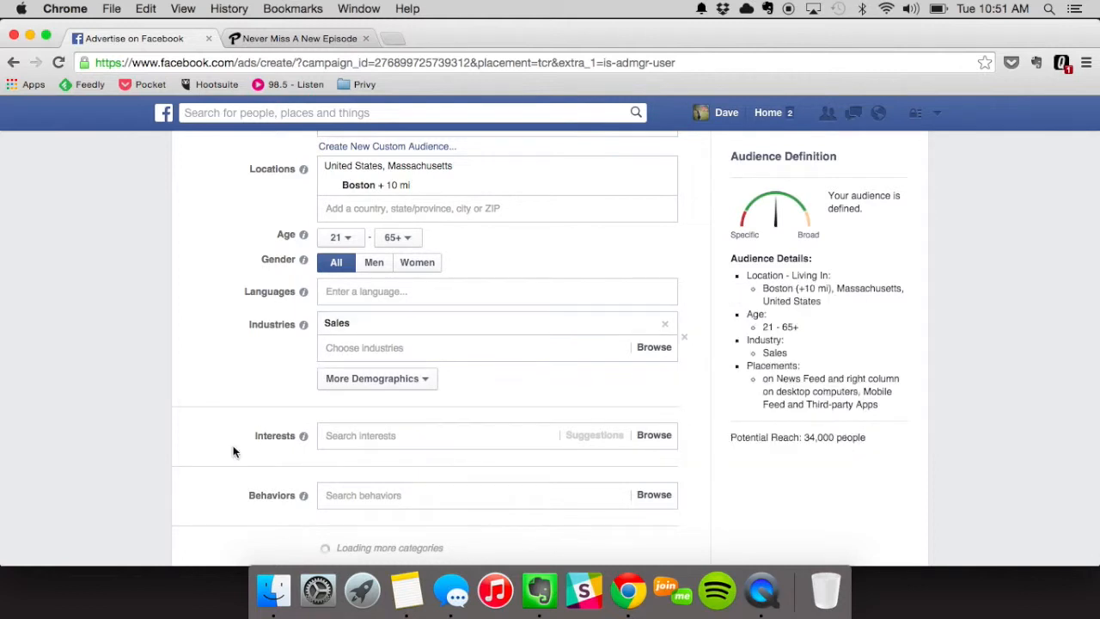
scroll(239, 440, "down", 2)
scroll(393, 410, "down", 2)
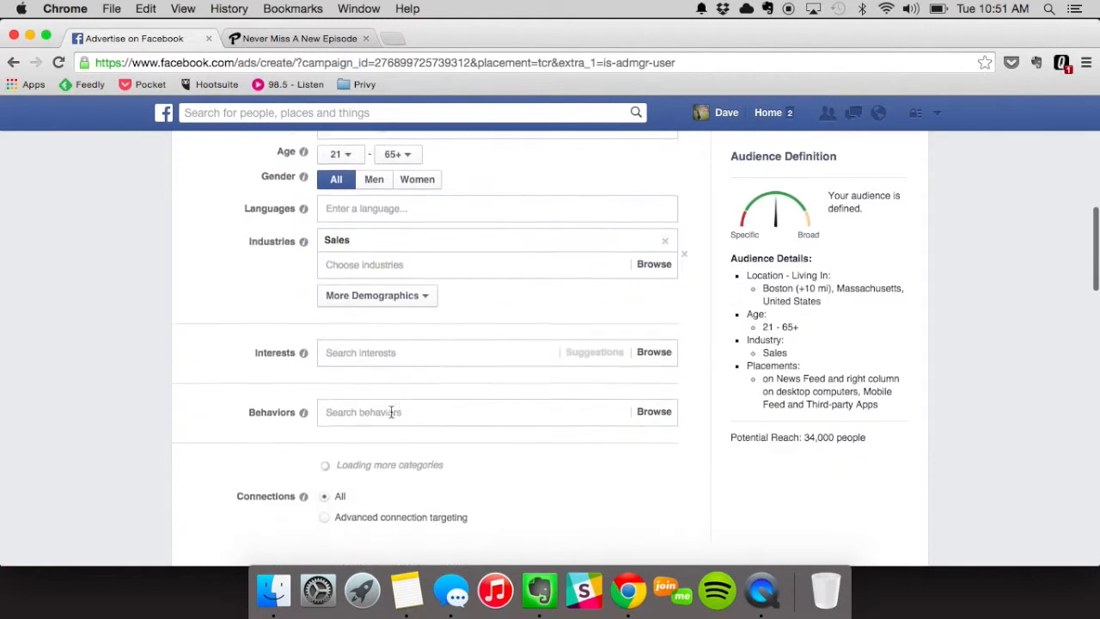
left_click(444, 349)
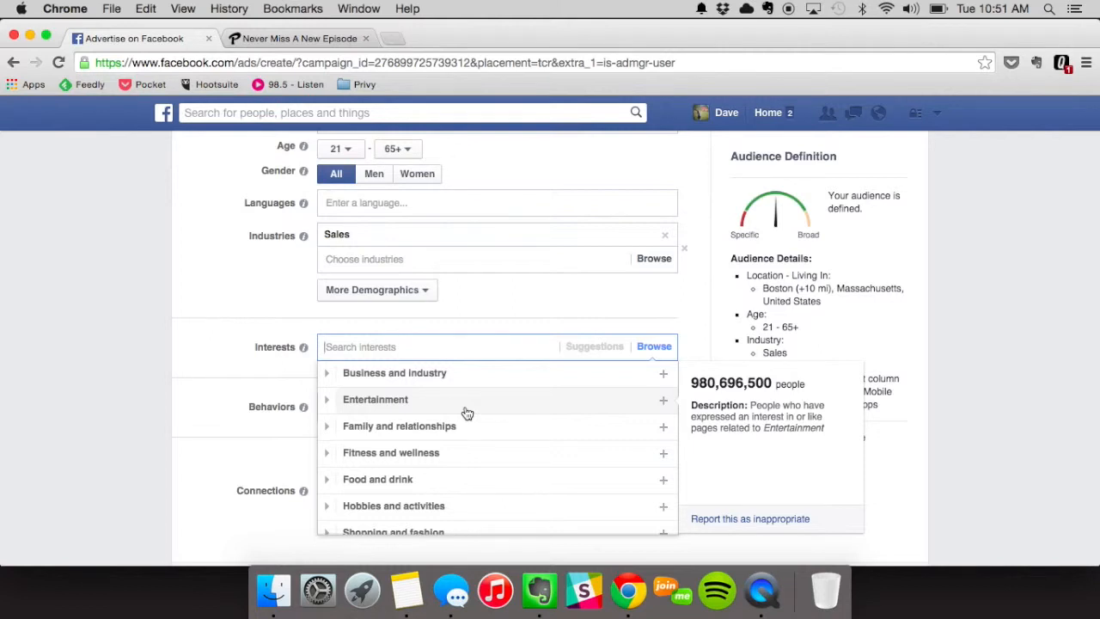
left_click(433, 426)
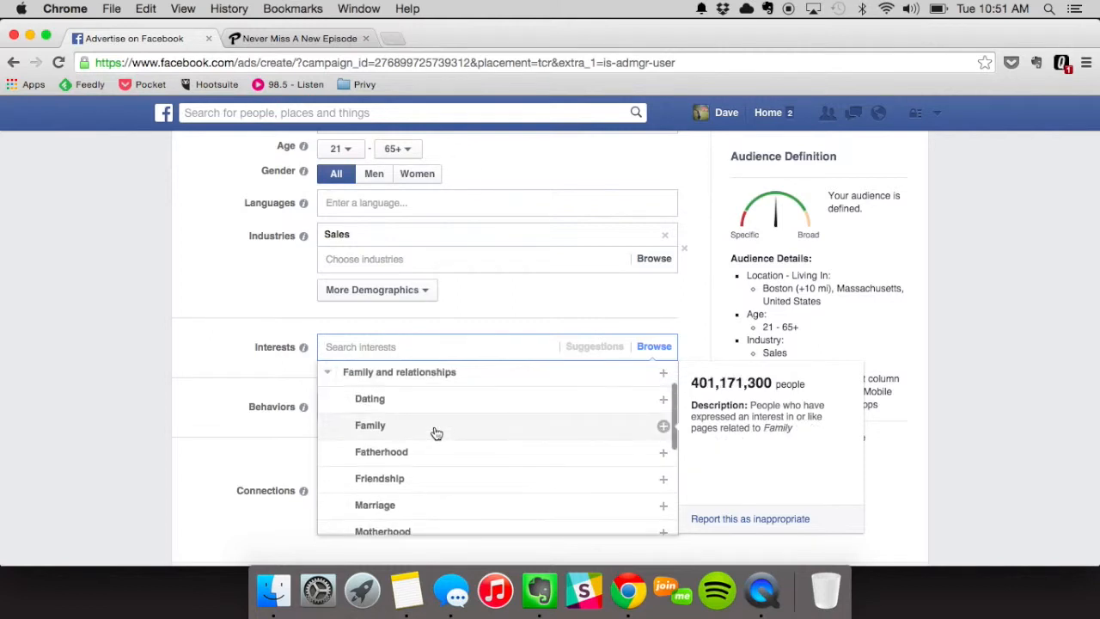
left_click(391, 401)
Step: Add Gyms, from the Fitness and wellness category, as a further audience interest
scroll(441, 445, "down", 5)
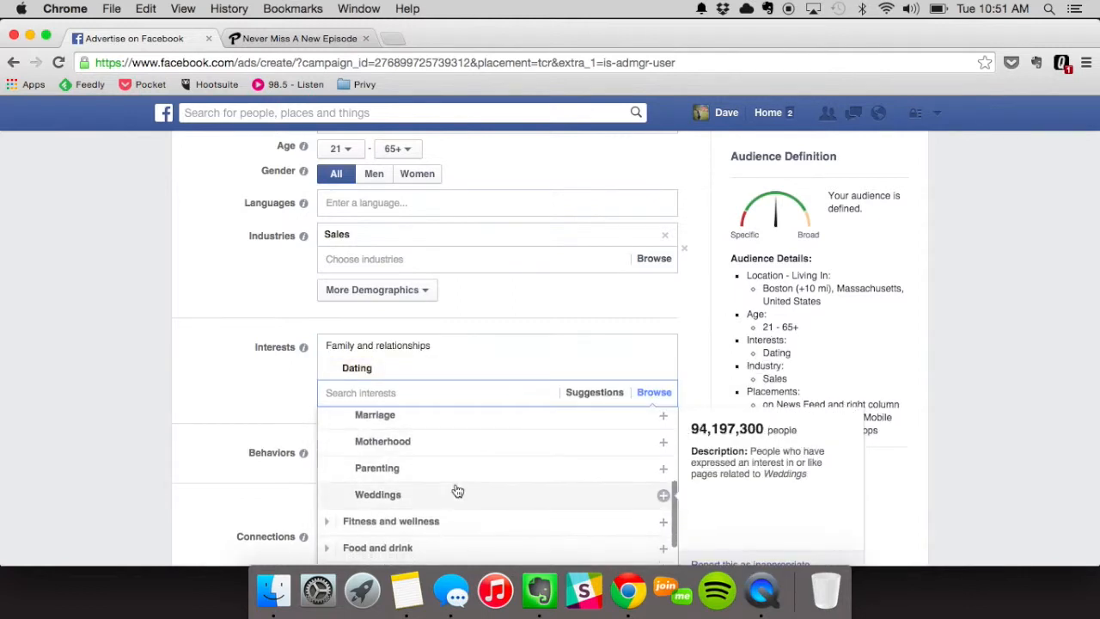
left_click(412, 450)
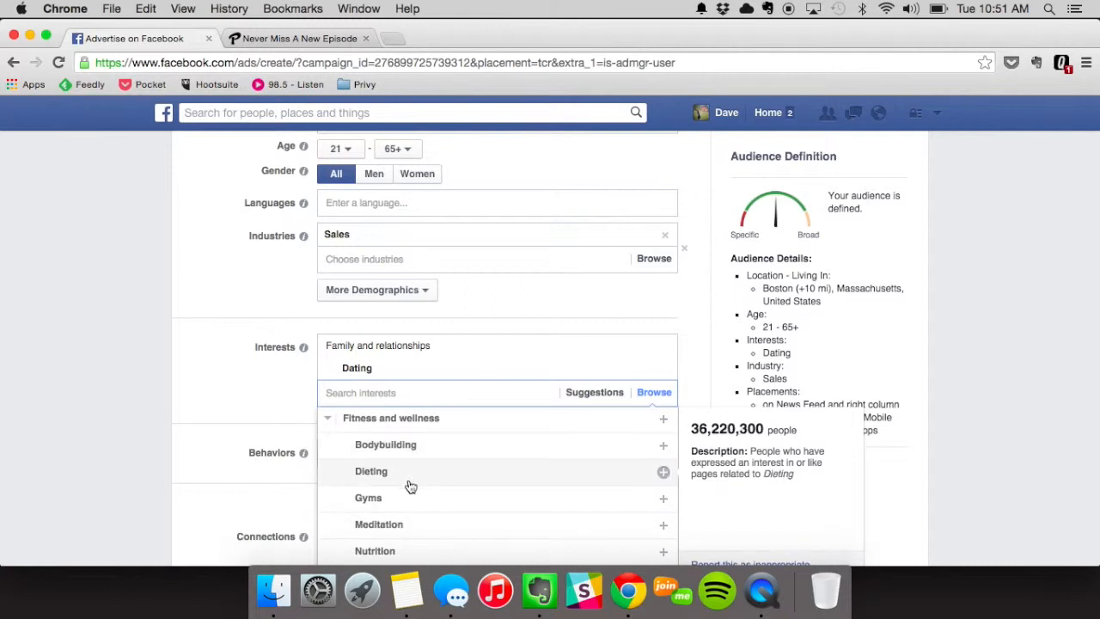
left_click(429, 506)
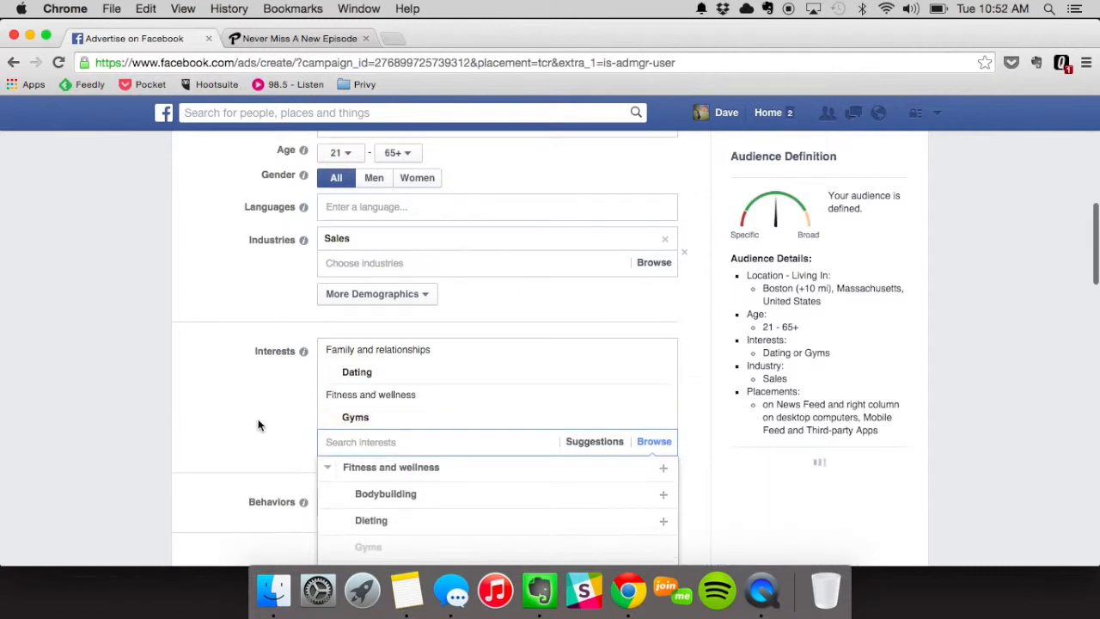
scroll(264, 465, "down", 1)
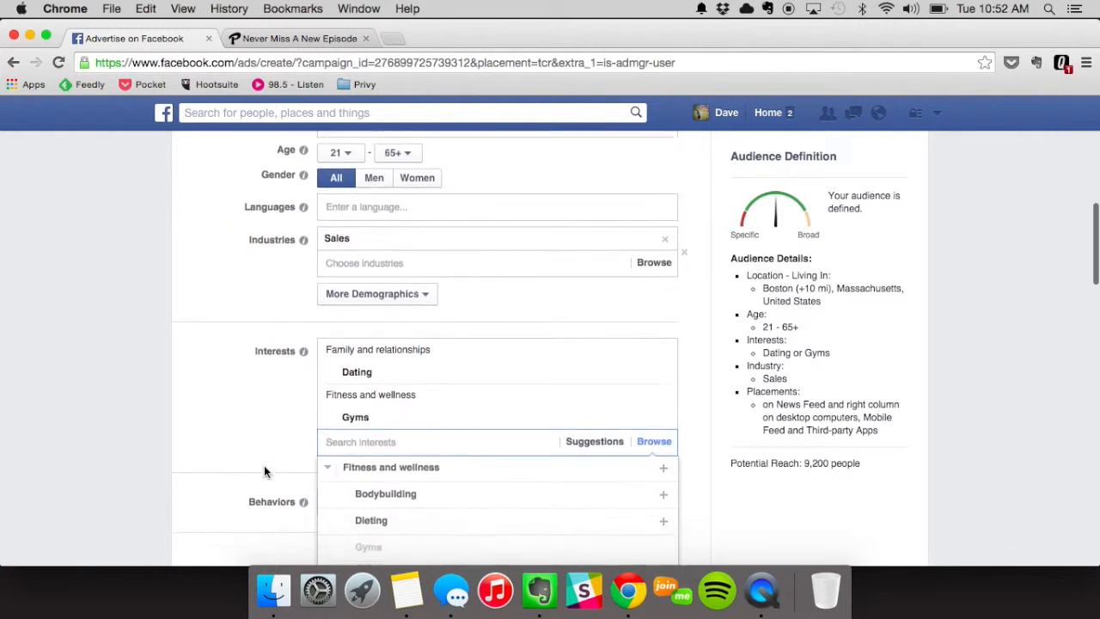
scroll(323, 426, "up", 2)
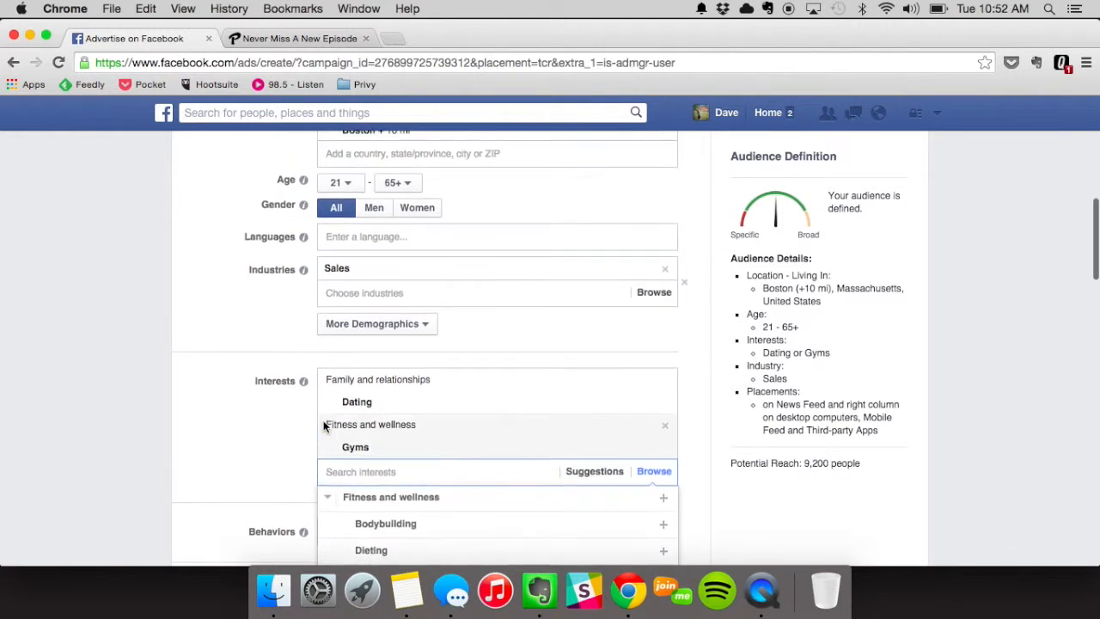
left_click(206, 433)
Step: Target the Mobile Device User behaviors All Android devices and All iOS devices, found under All Mobile Devices by Operating System
scroll(375, 465, "down", 1)
scroll(474, 496, "down", 4)
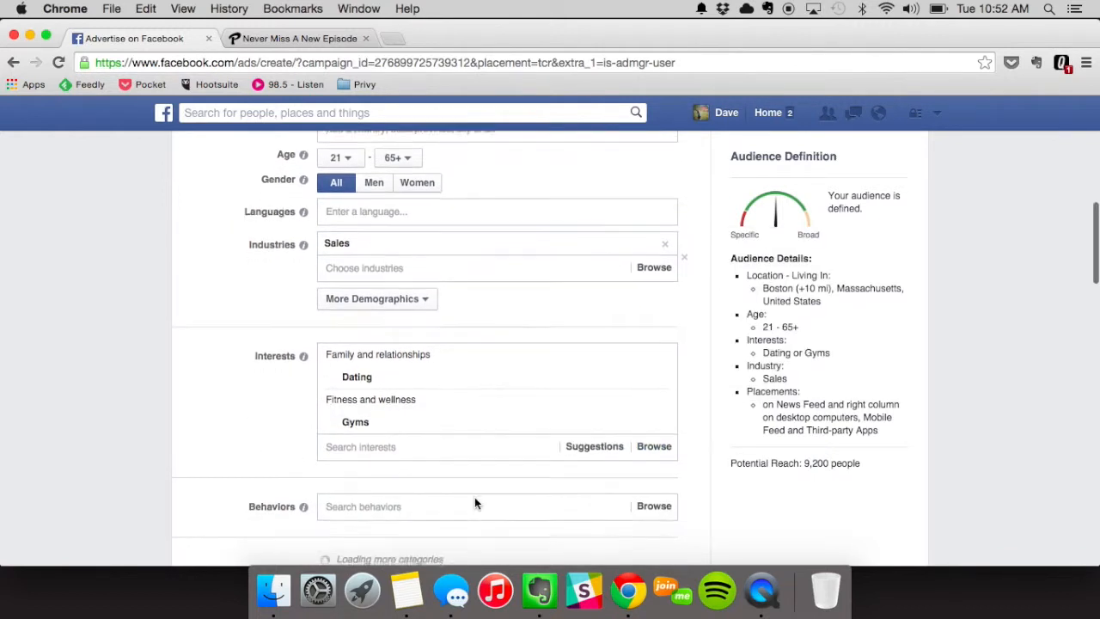
scroll(539, 463, "down", 2)
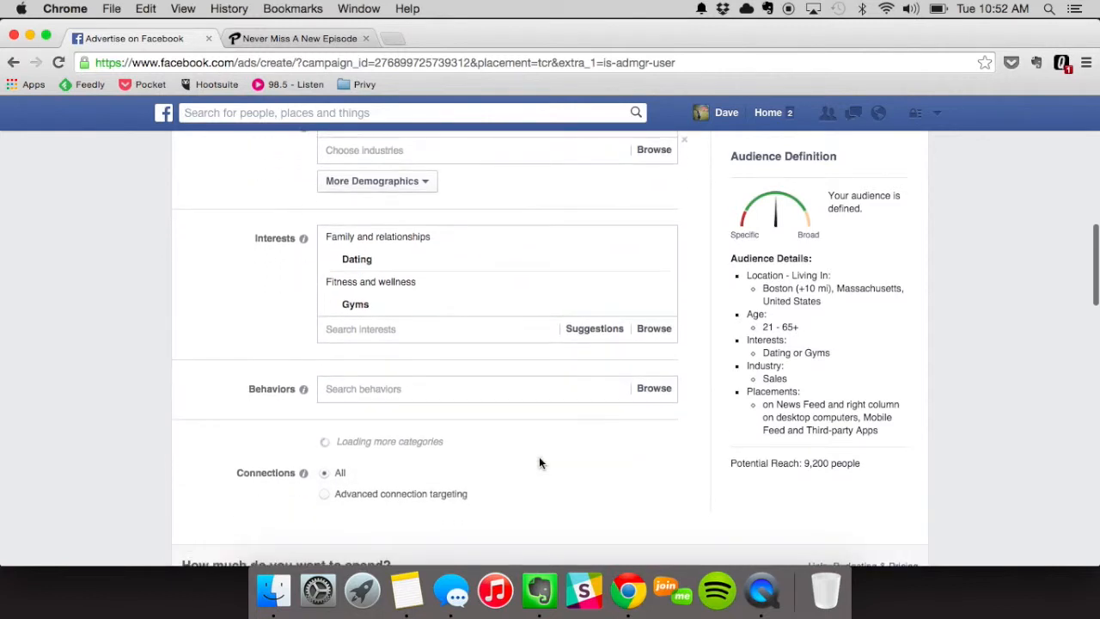
left_click(403, 392)
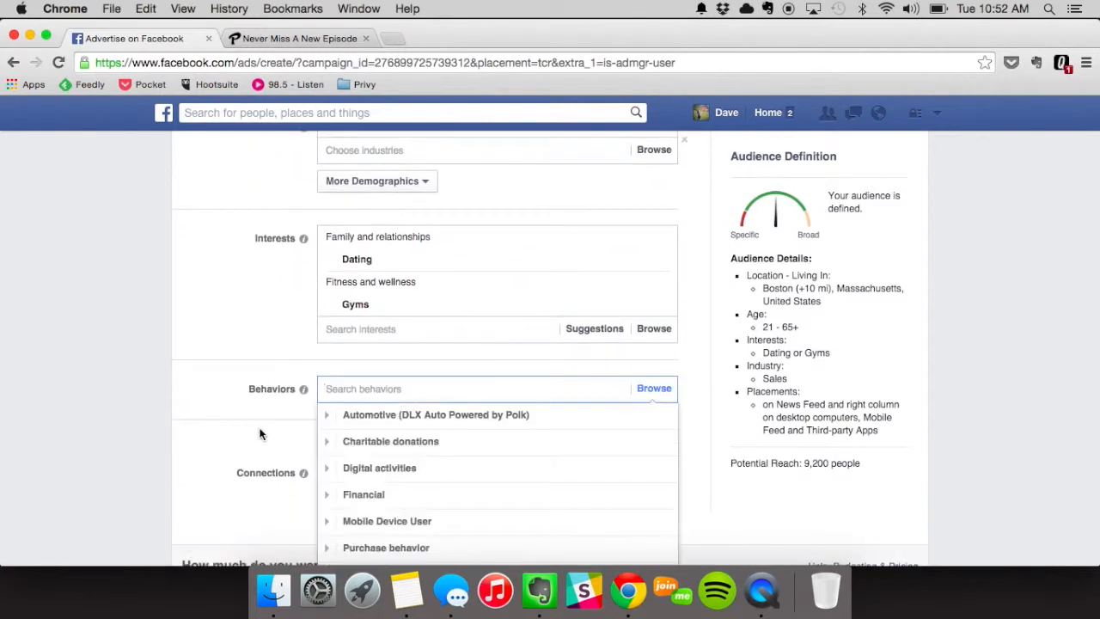
scroll(260, 435, "down", 2)
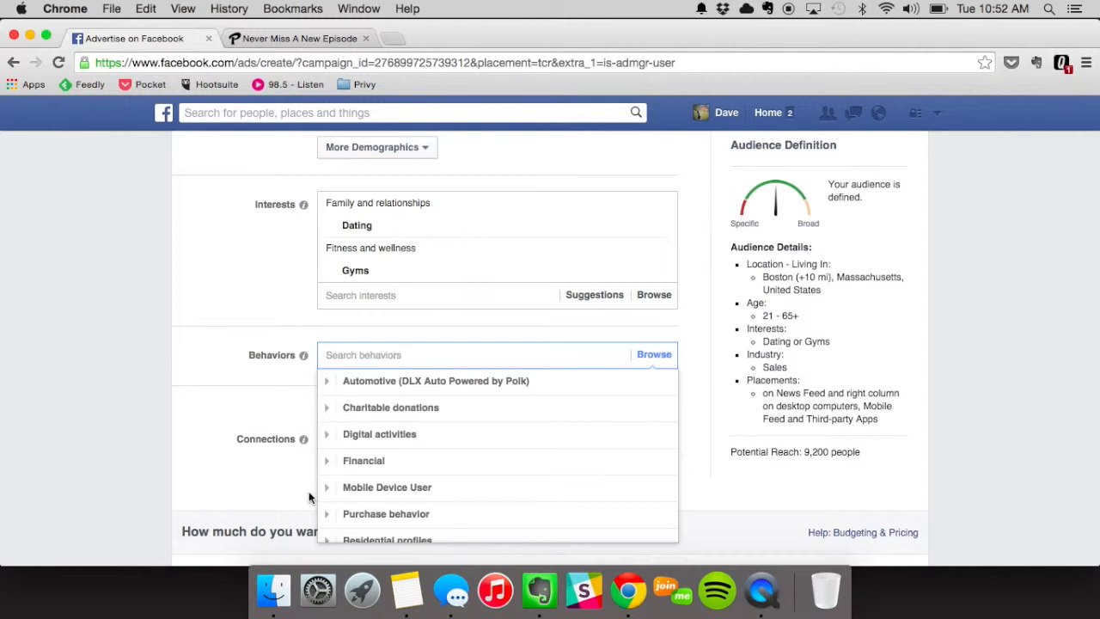
left_click(396, 487)
scroll(393, 489, "down", 2)
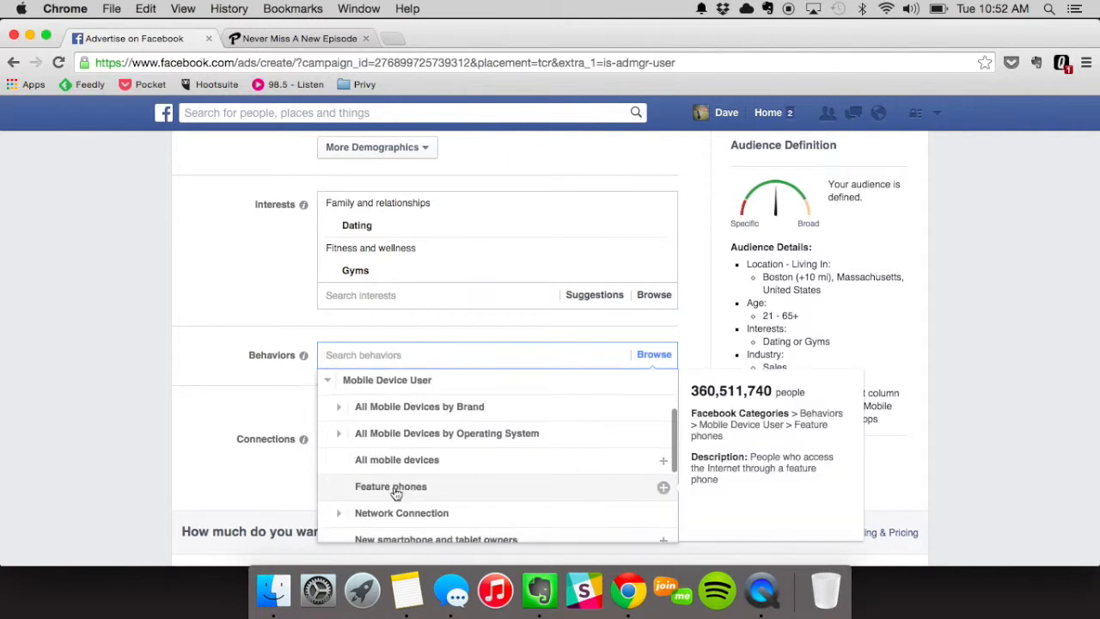
scroll(464, 464, "up", 1)
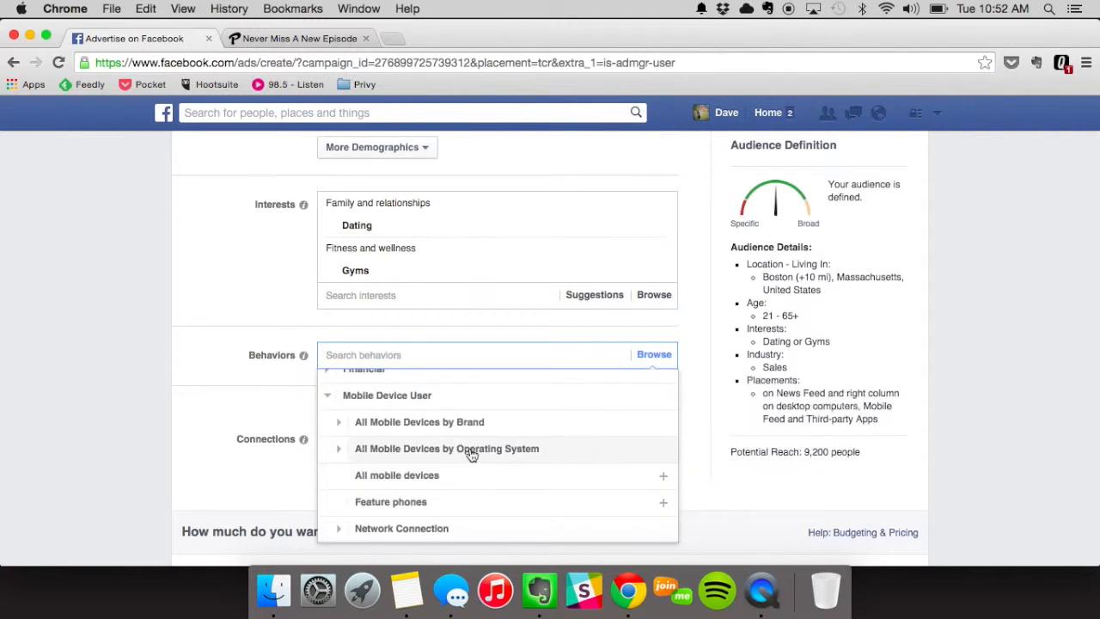
left_click(470, 452)
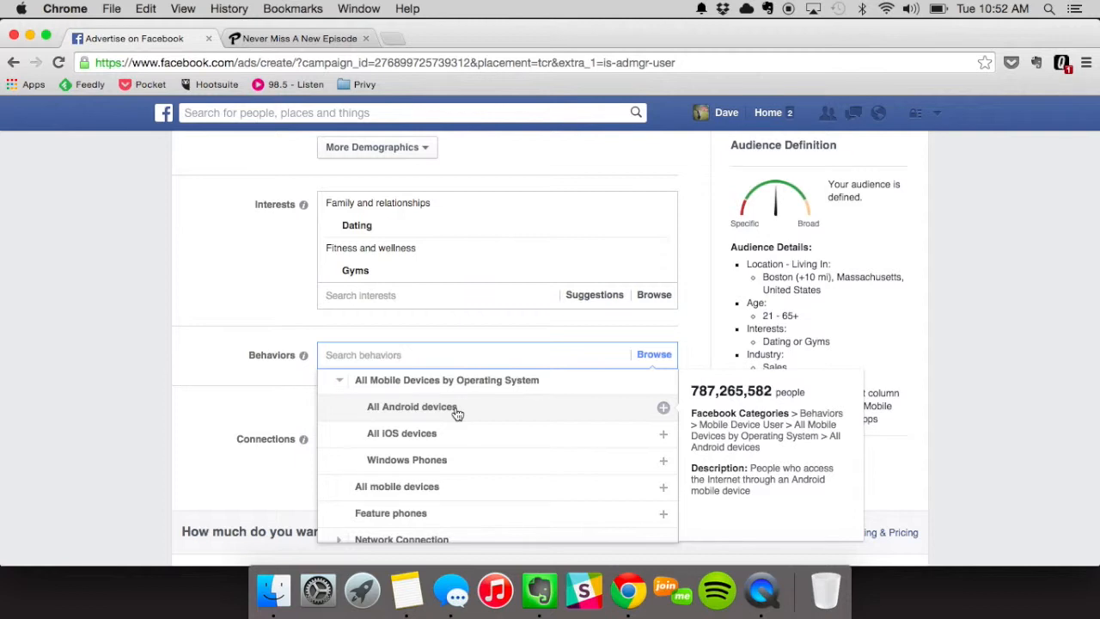
left_click(457, 413)
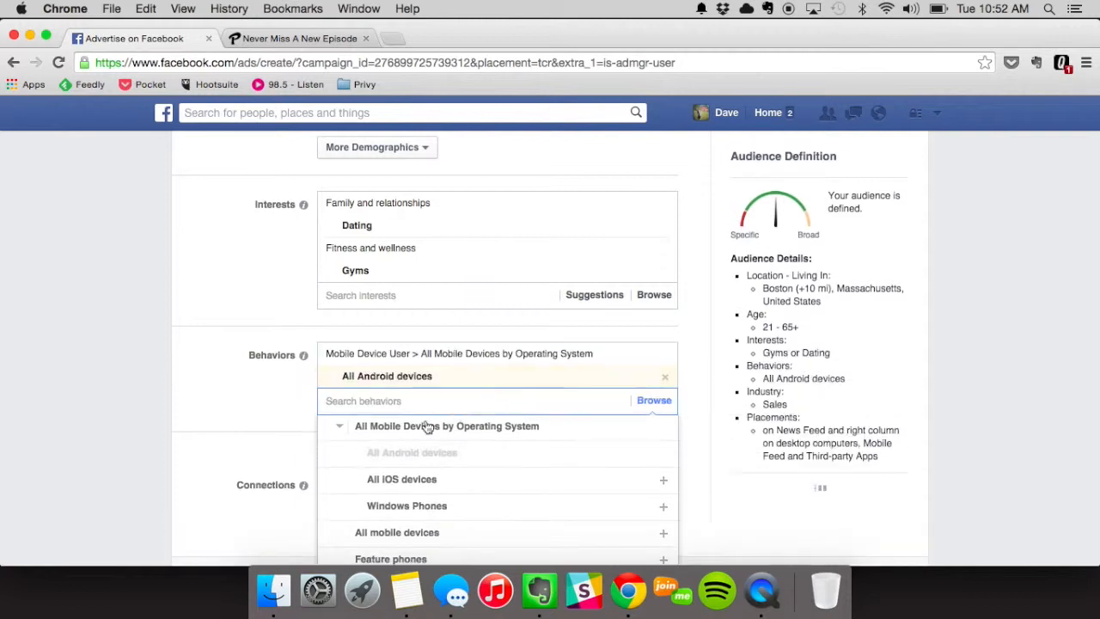
left_click(424, 478)
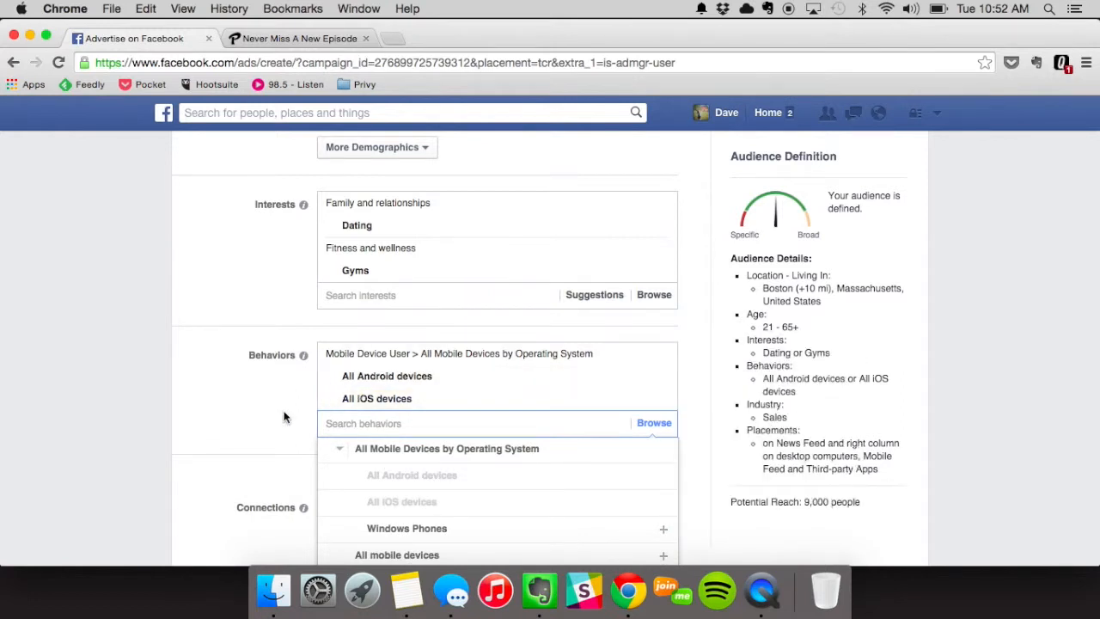
left_click(254, 430)
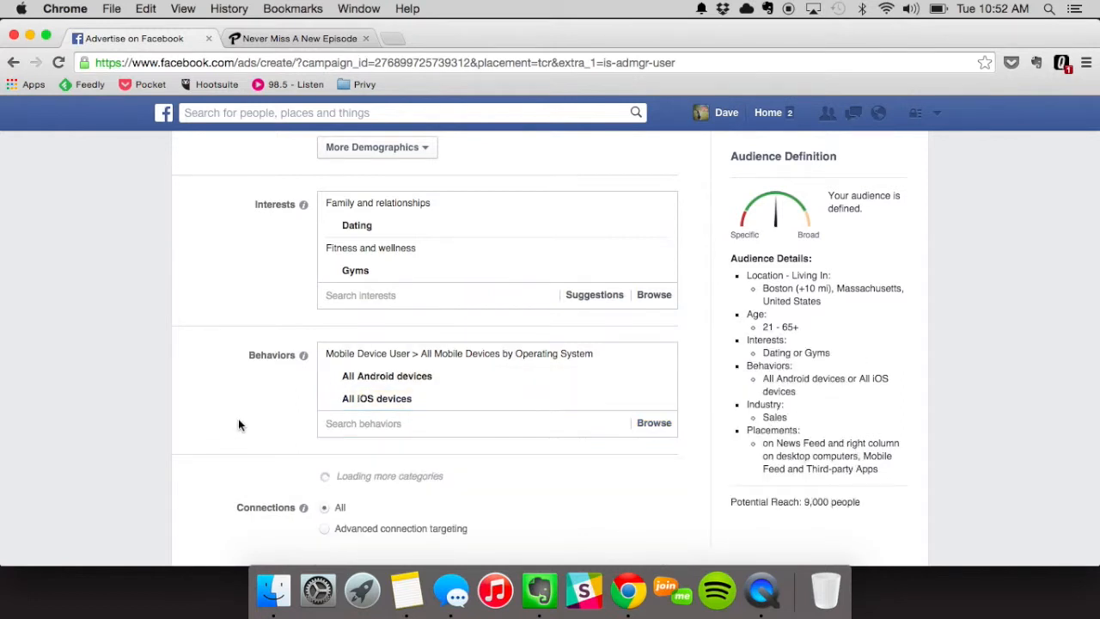
Step: Review the chosen audience targeting down to the Connections options
scroll(299, 444, "up", 1)
scroll(299, 444, "up", 5)
scroll(299, 444, "down", 5)
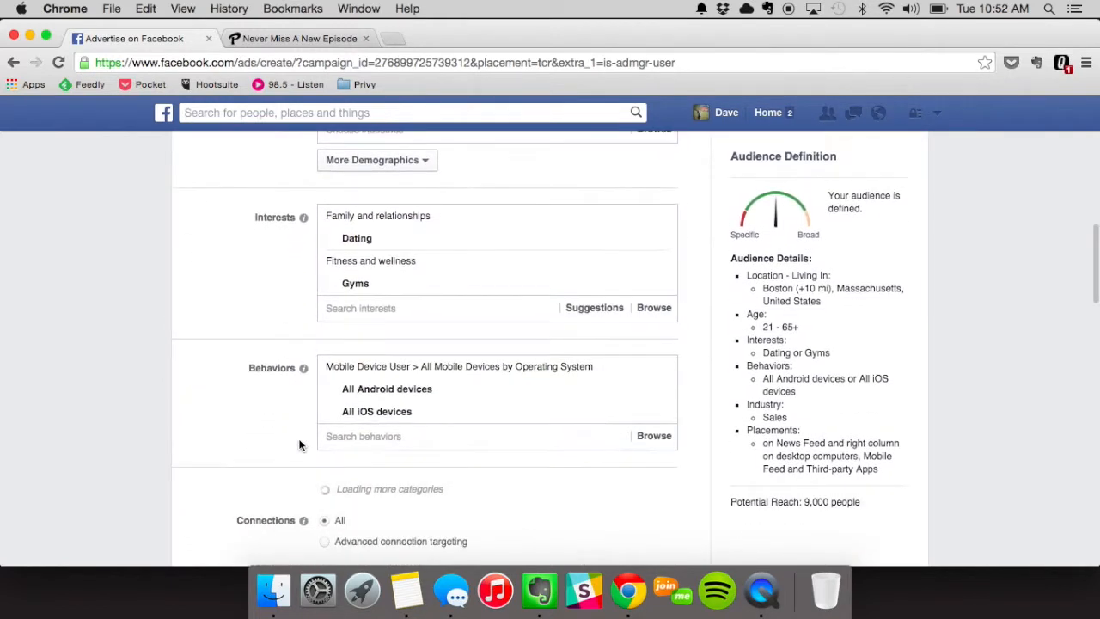
scroll(299, 445, "down", 5)
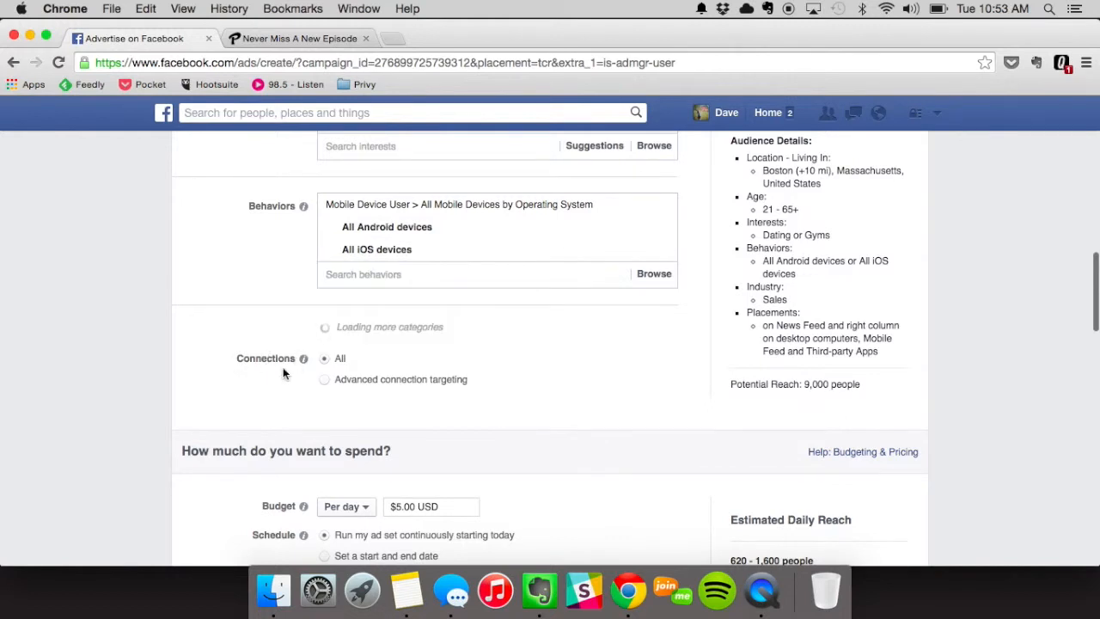
scroll(344, 386, "down", 1)
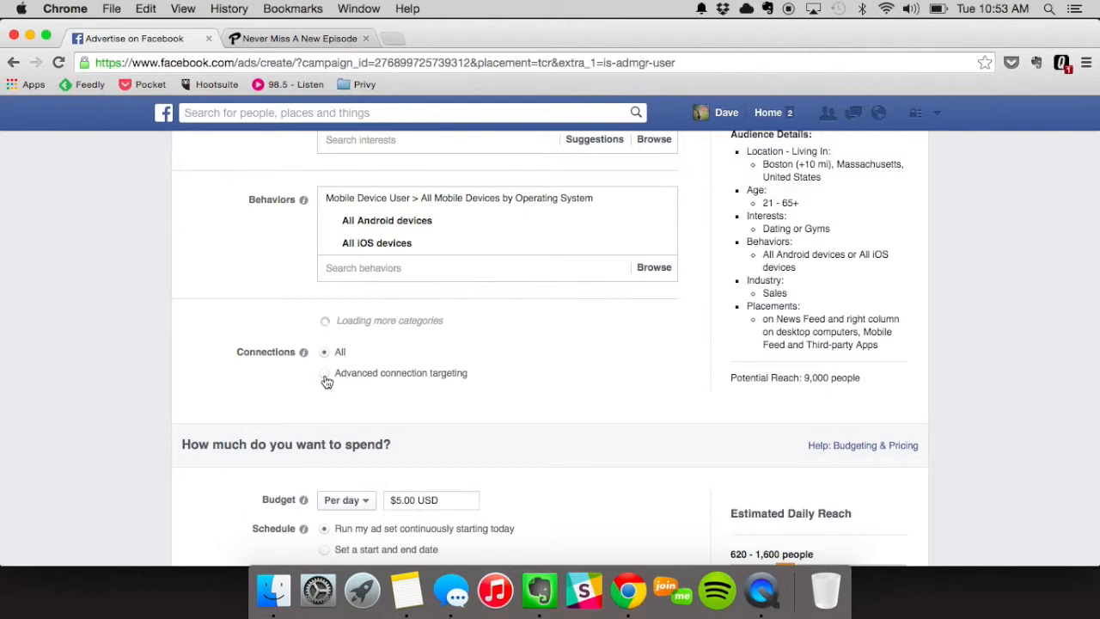
Step: Switch Connections to Advanced connection targeting and exclude people who are connected to Dave's Driving Range
left_click(326, 378)
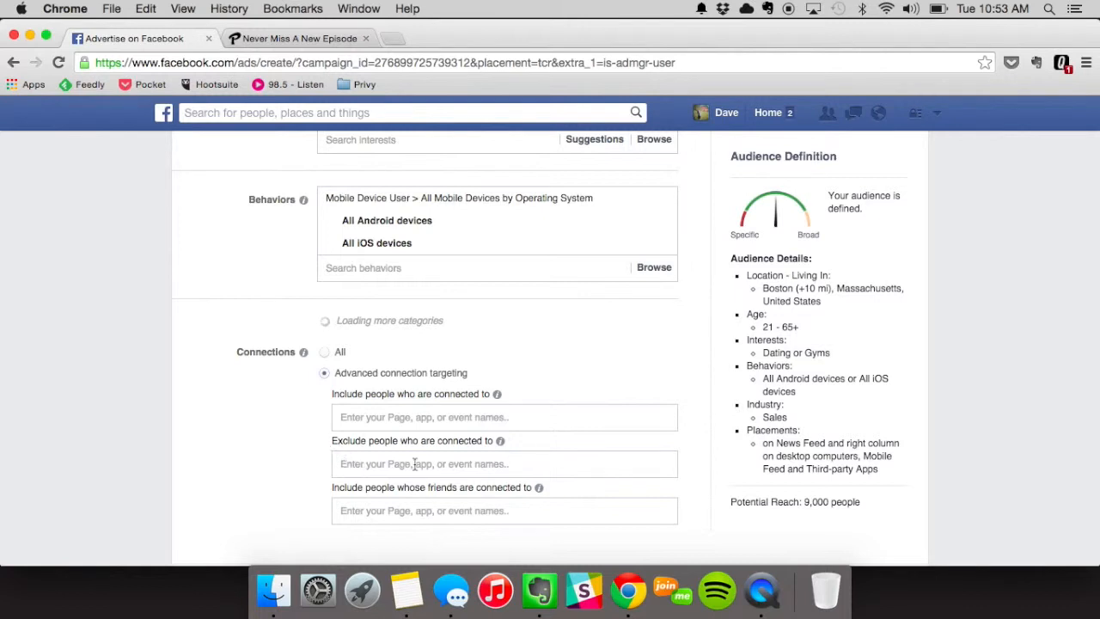
scroll(455, 462, "down", 2)
left_click(427, 436)
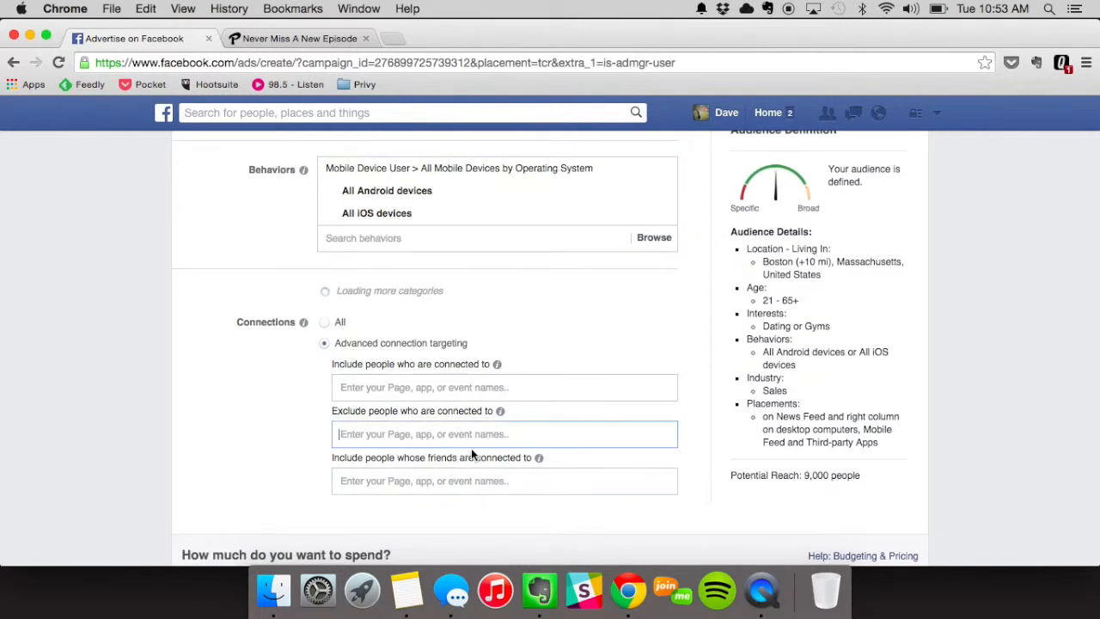
type("Dave")
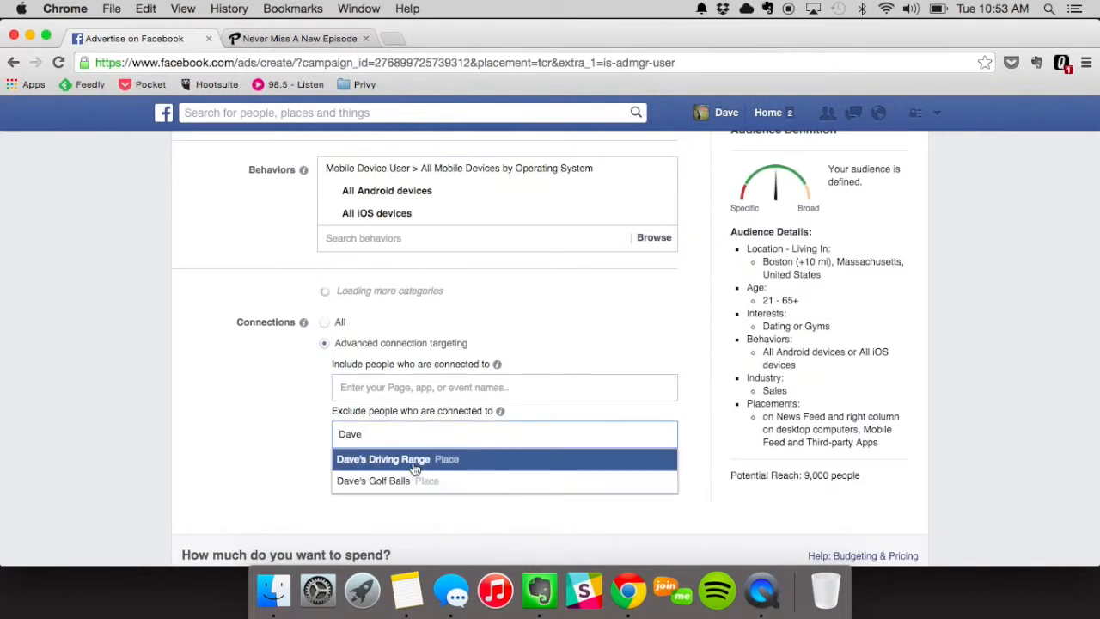
left_click(415, 463)
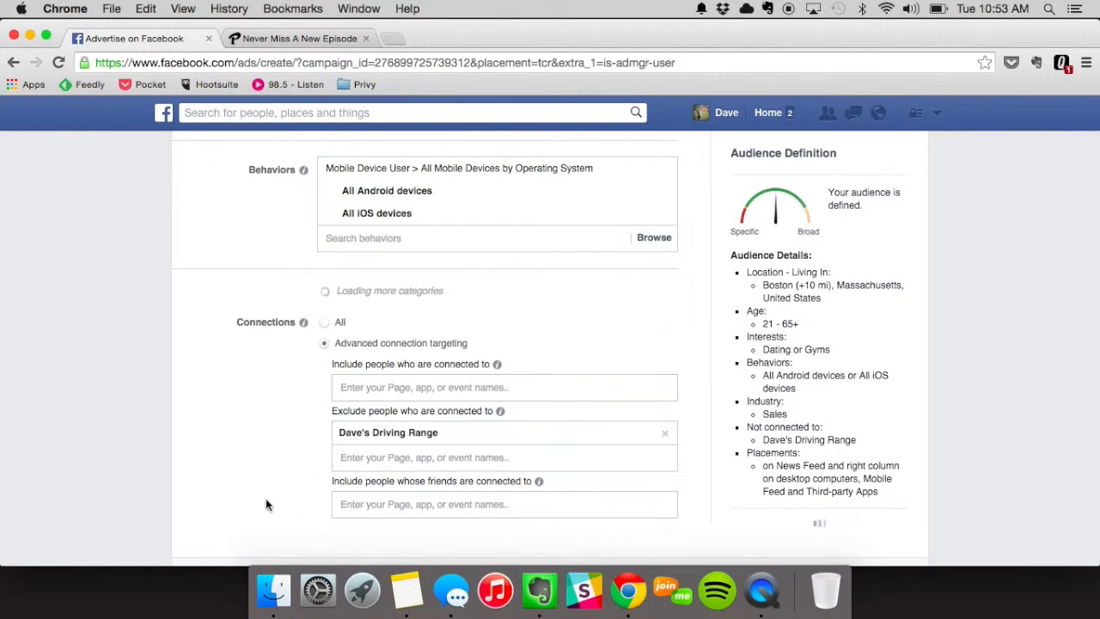
scroll(265, 498, "down", 3)
scroll(315, 496, "up", 1)
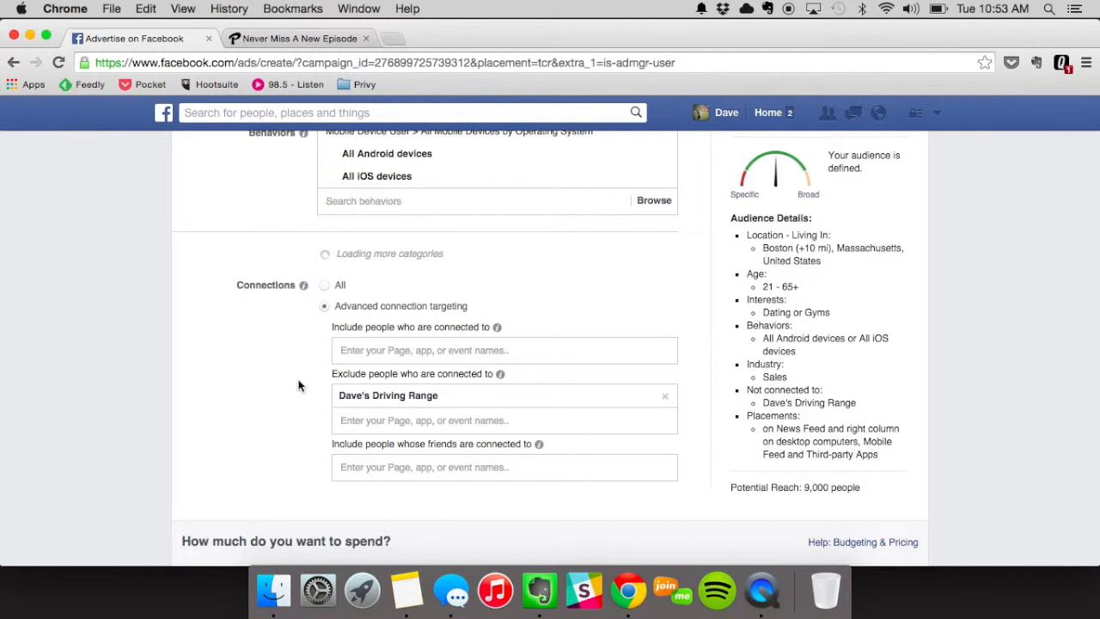
scroll(275, 403, "up", 1)
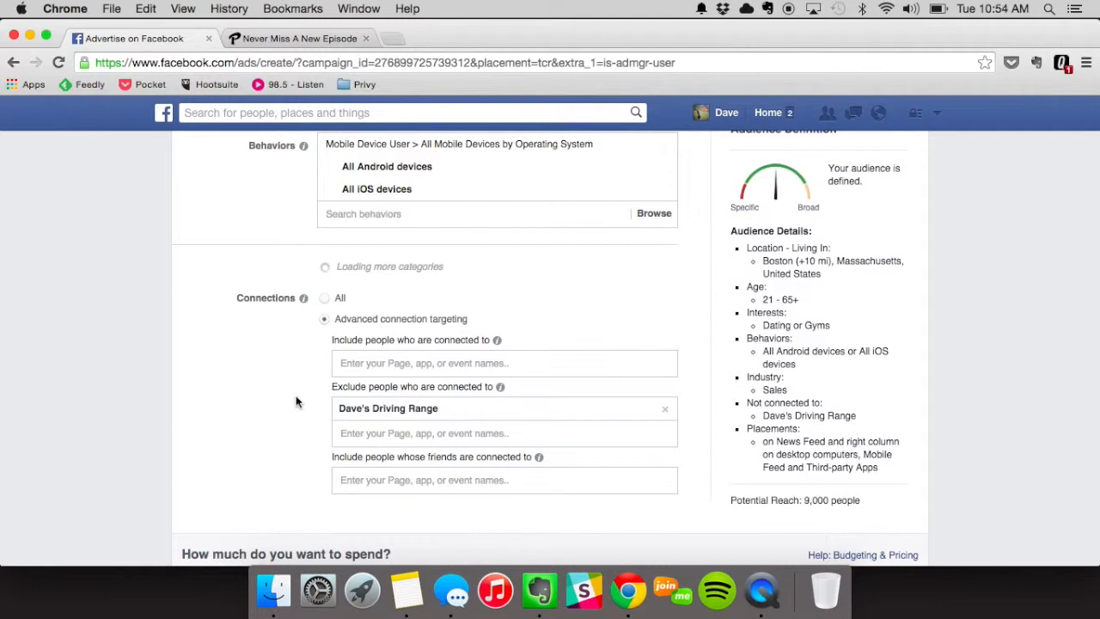
left_click(459, 363)
type("Boston")
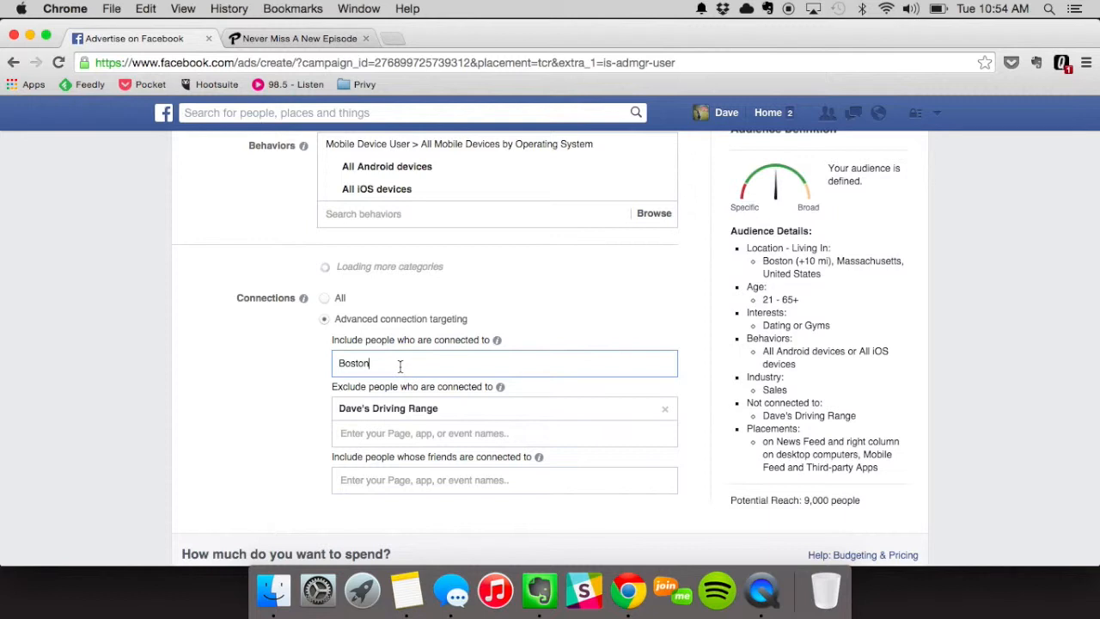
left_click_drag(391, 366, 334, 367)
key("BackSpace")
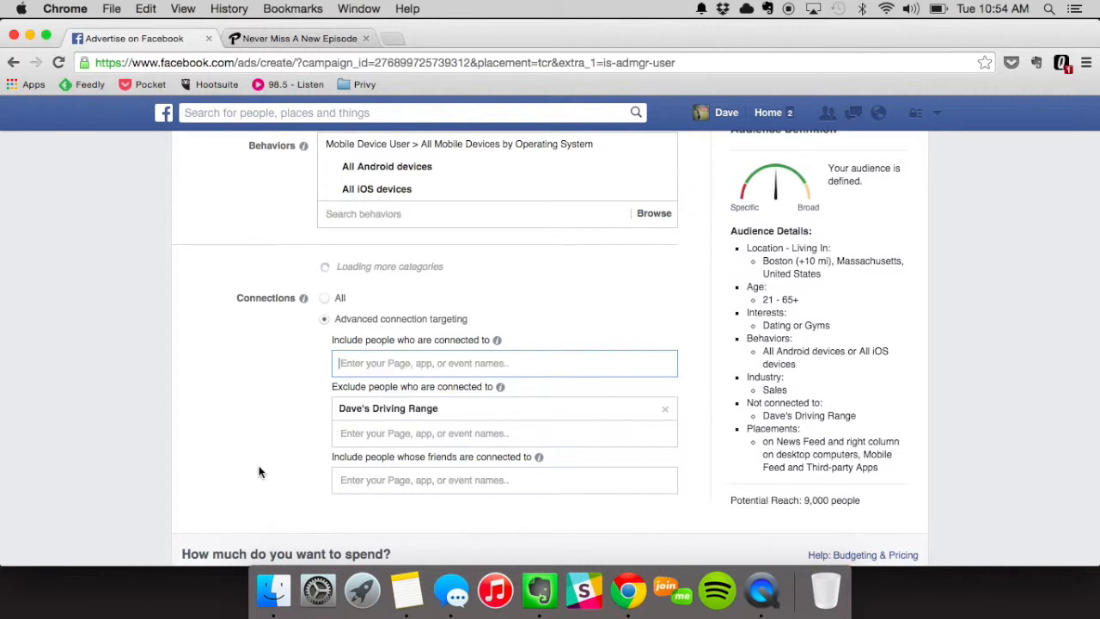
Step: Set the ad set's per-day budget to $10.00 USD
scroll(243, 501, "down", 1)
scroll(243, 504, "down", 4)
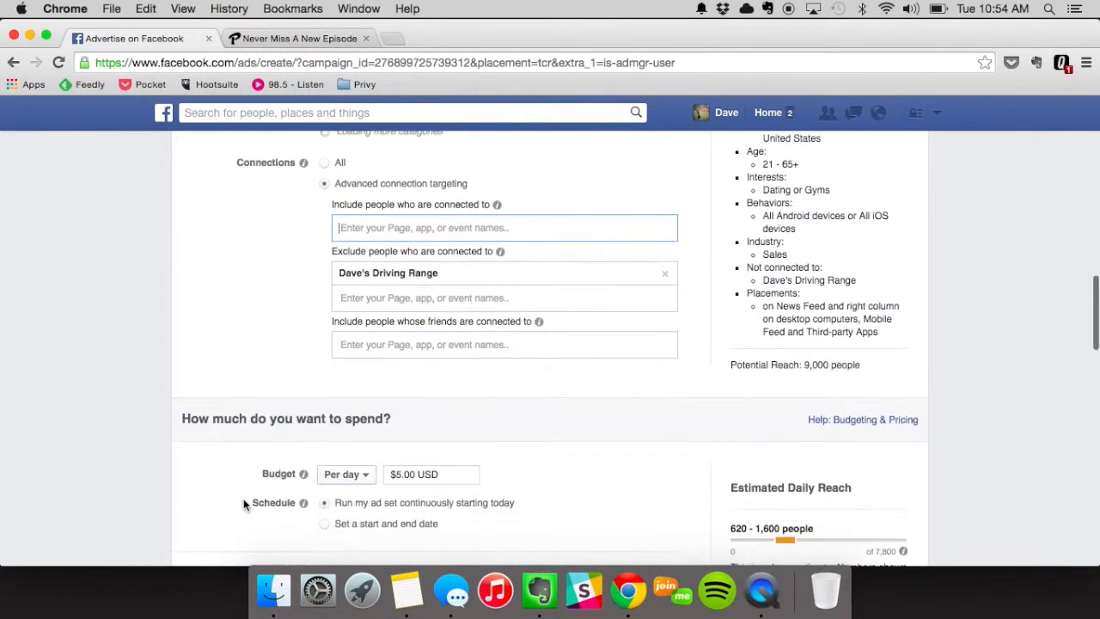
scroll(172, 458, "down", 3)
scroll(171, 461, "down", 1)
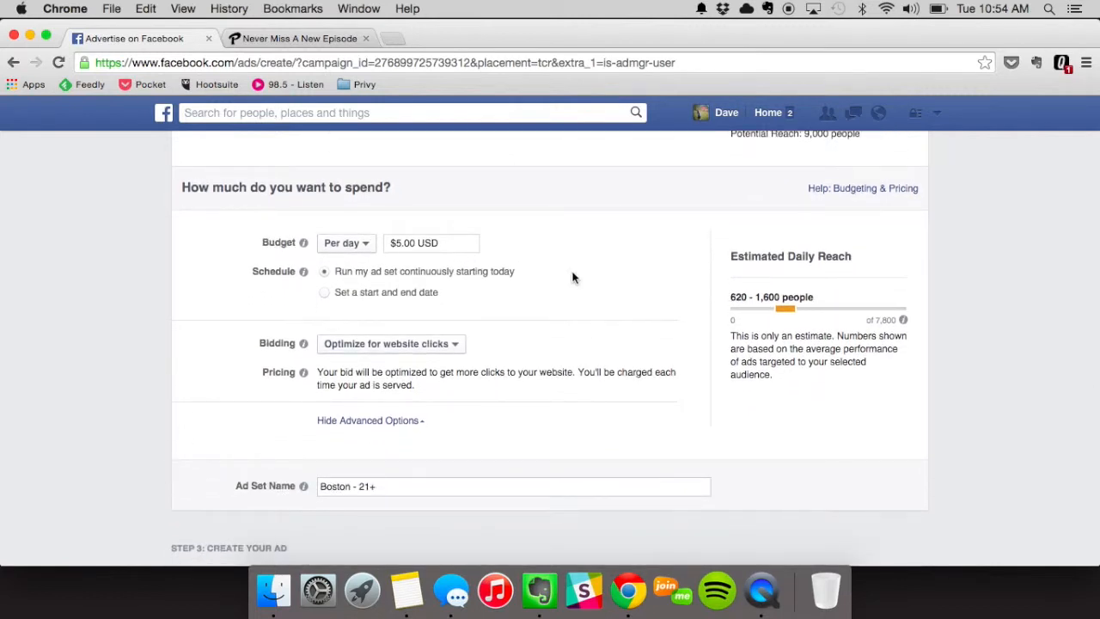
left_click(456, 242)
left_click(398, 242)
key("BackSpace")
type("10")
Step: Change the budget type to Lifetime Budget and set the amount to $100.00 USD
left_click(344, 243)
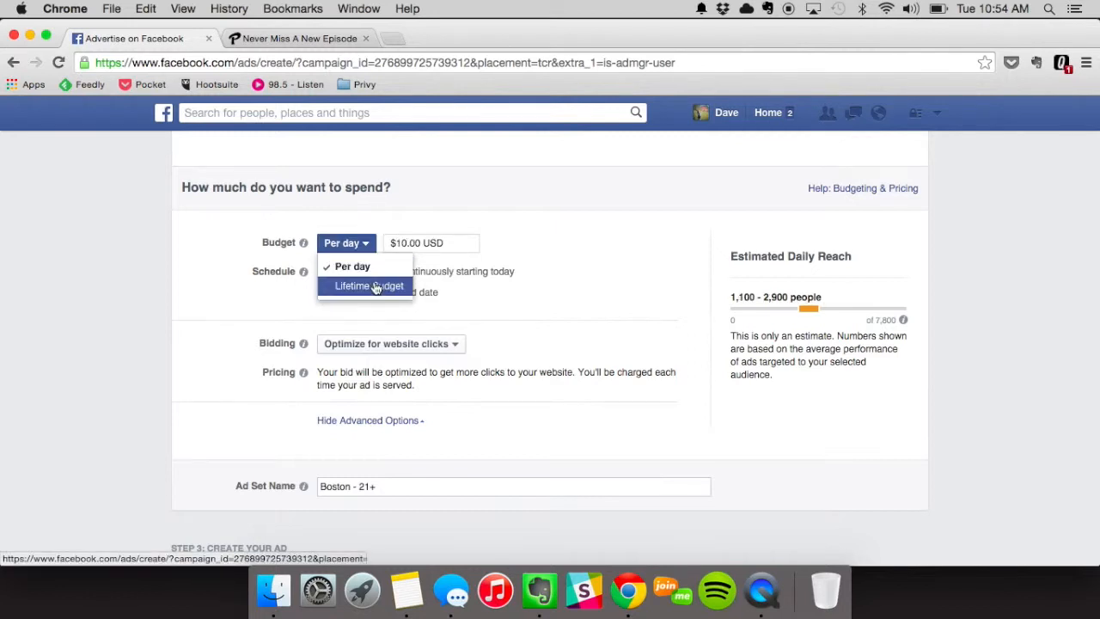
left_click(361, 286)
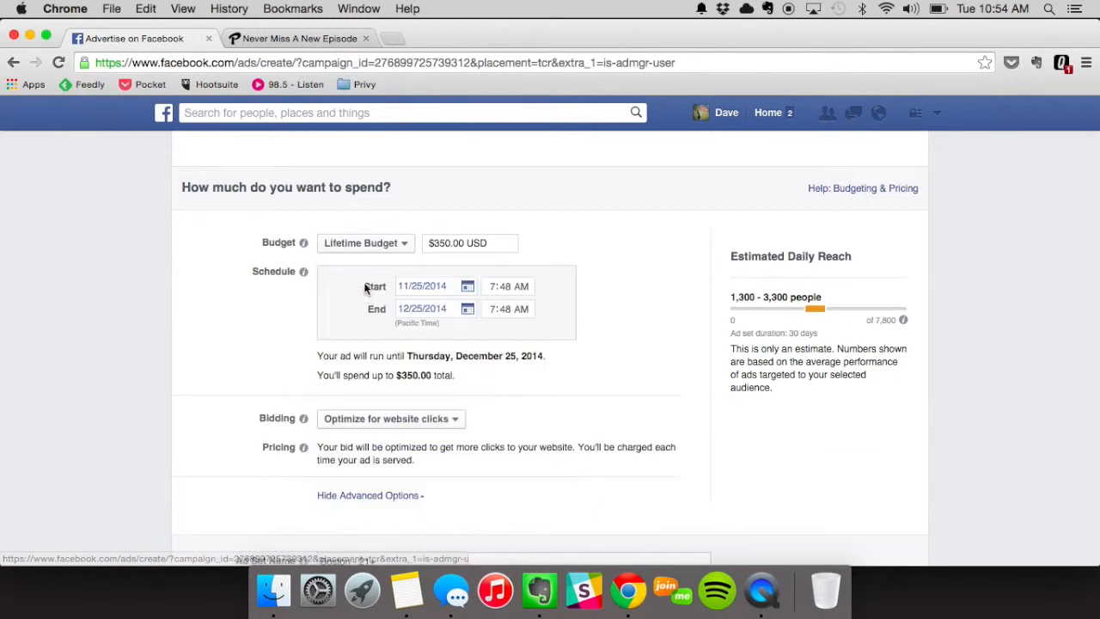
left_click(448, 244)
key("BackSpace")
key("BackSpace")
type("10")
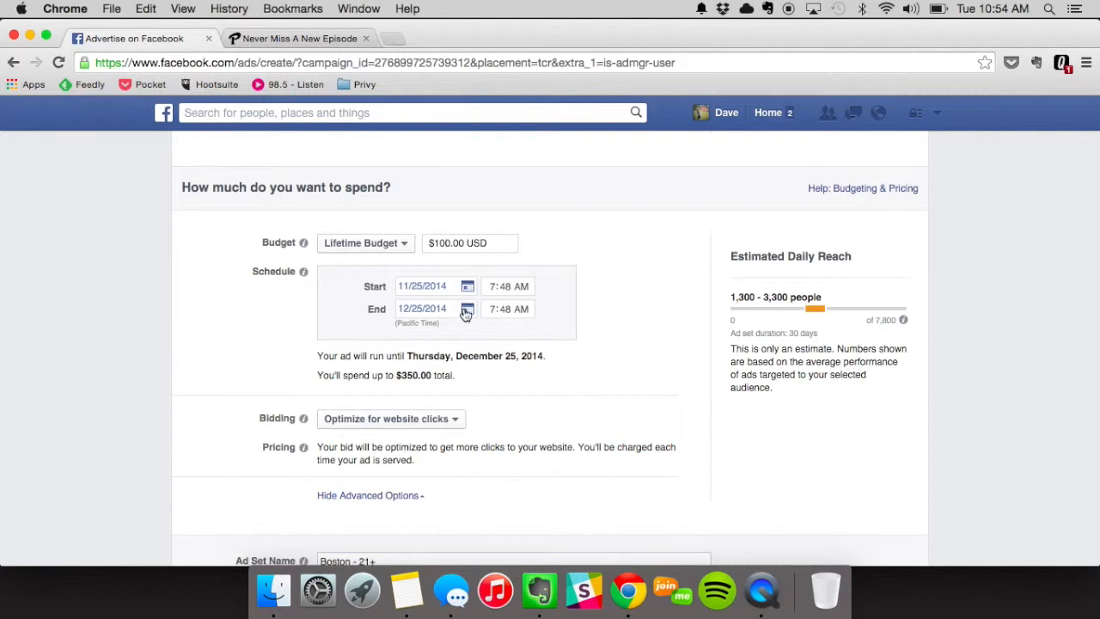
Step: Review the schedule, the end date and total spend summary, and the bidding and pricing settings of the ad set
scroll(507, 338, "down", 1)
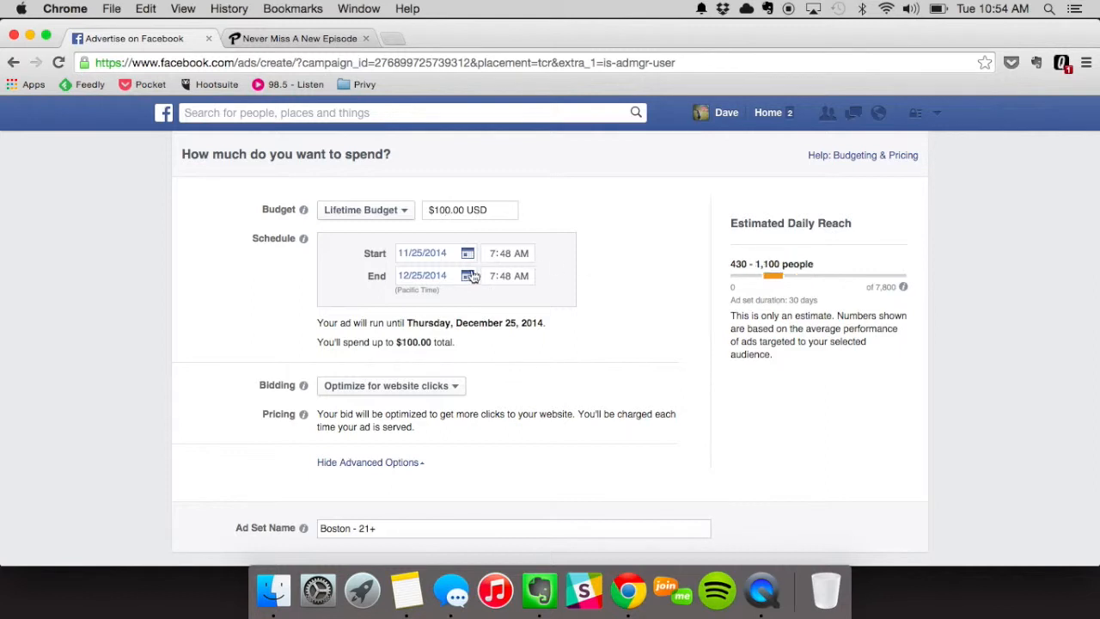
left_click_drag(473, 345, 313, 323)
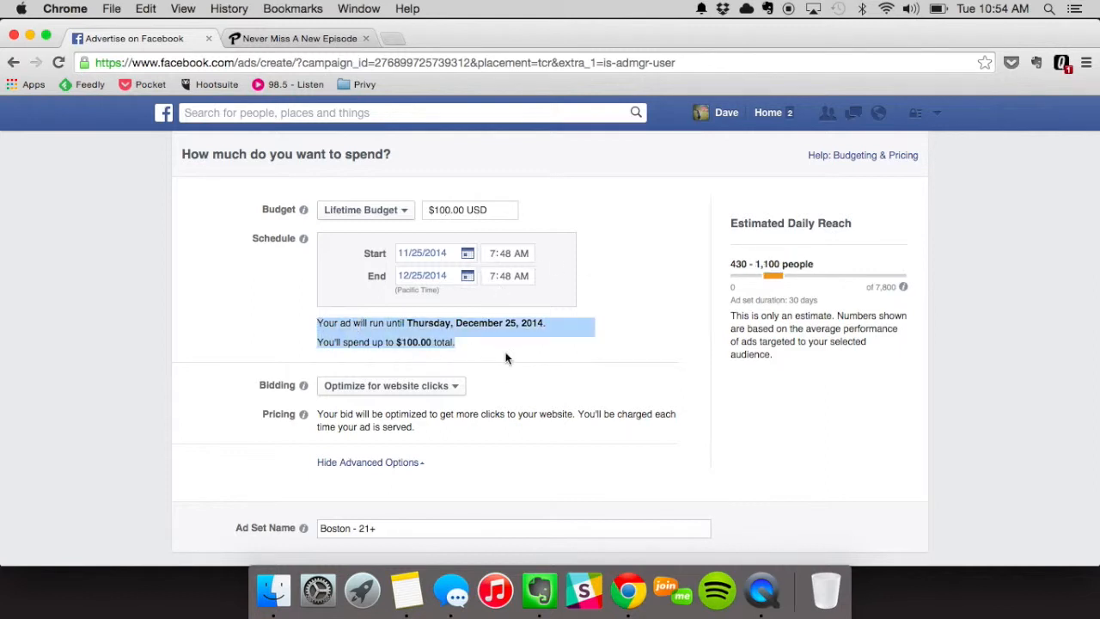
left_click(573, 388)
scroll(585, 386, "down", 1)
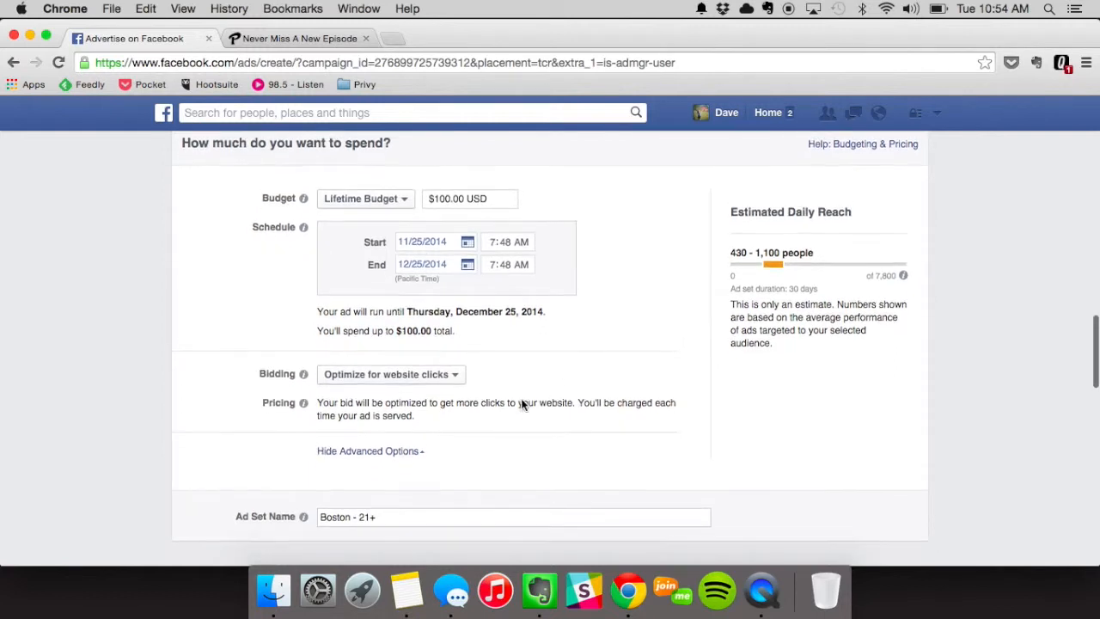
scroll(521, 400, "down", 1)
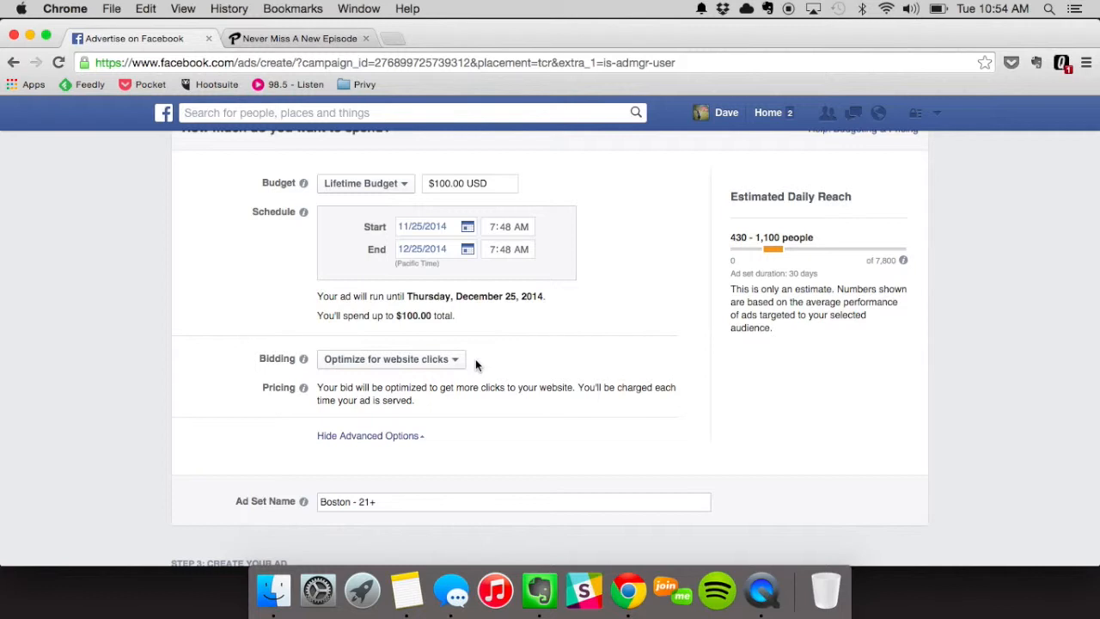
scroll(476, 362, "down", 1)
scroll(475, 364, "up", 3)
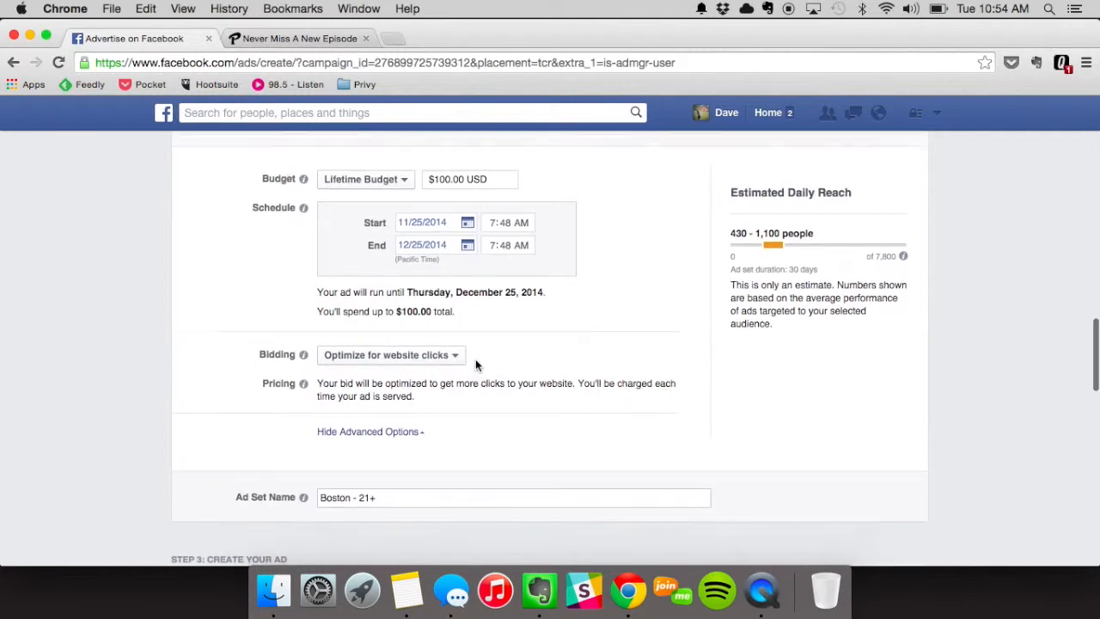
scroll(476, 364, "down", 2)
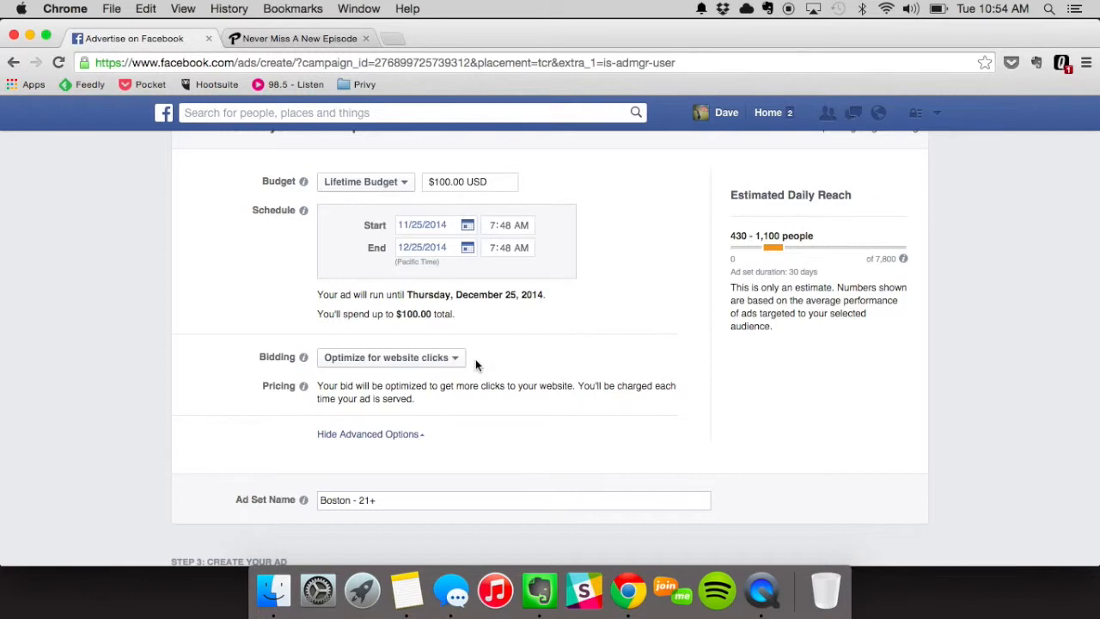
scroll(475, 364, "down", 1)
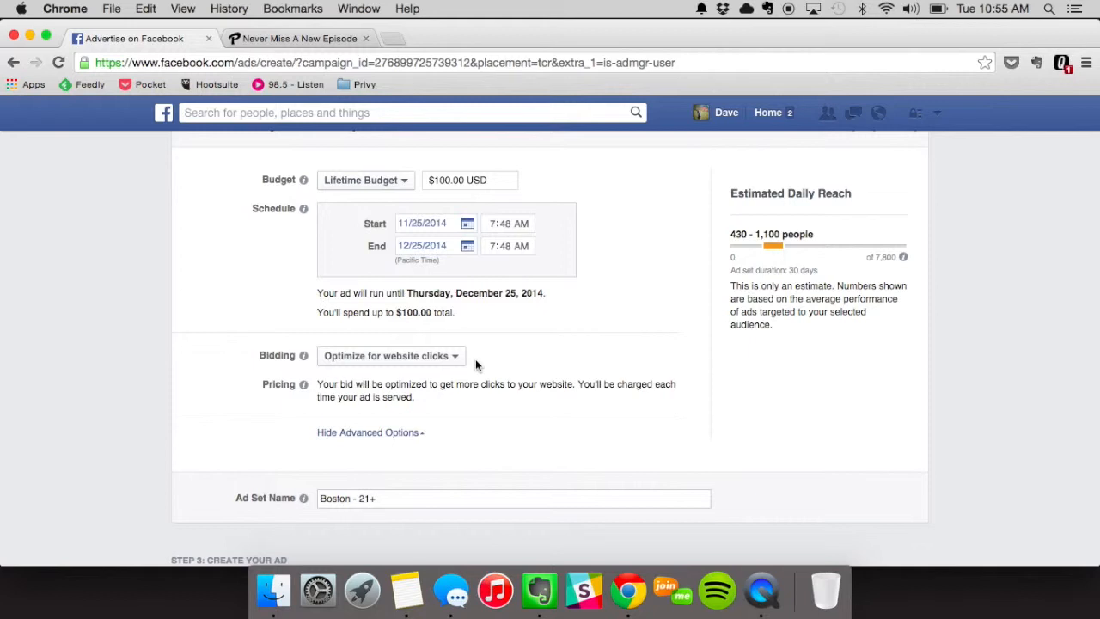
Step: Open the image library for the ad in the Create Your Ad section and look through its existing images
scroll(475, 361, "down", 5)
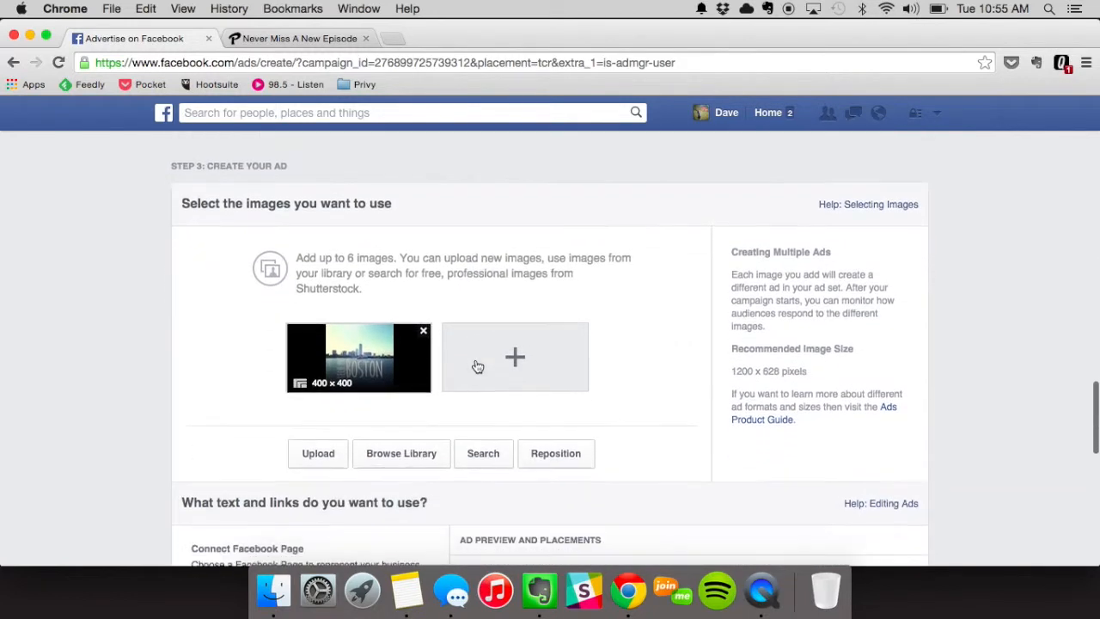
scroll(230, 410, "down", 1)
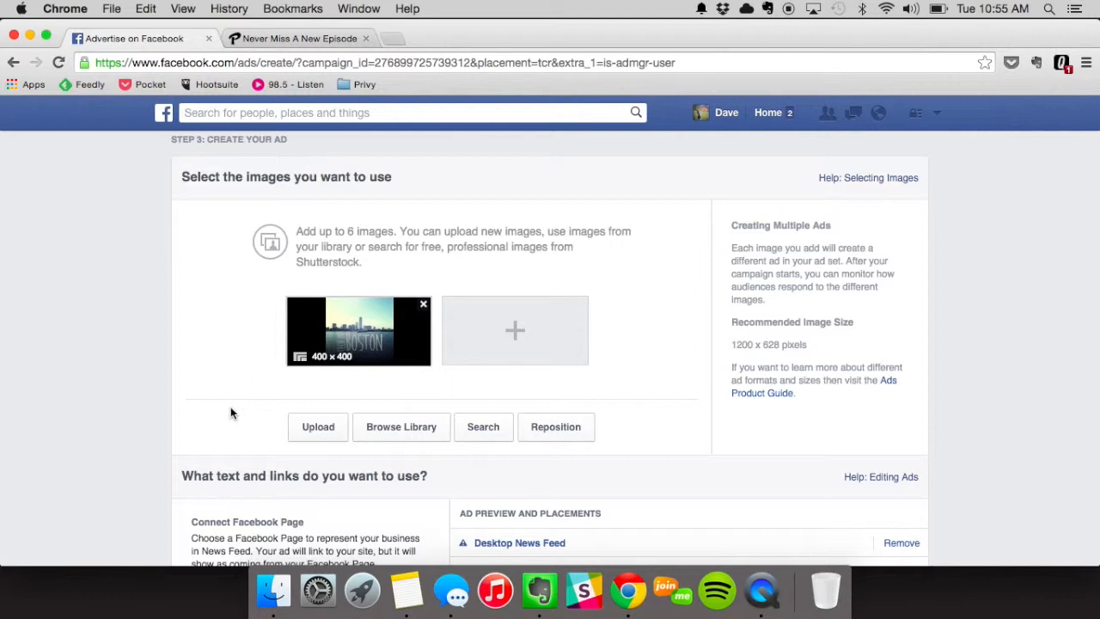
scroll(200, 424, "down", 1)
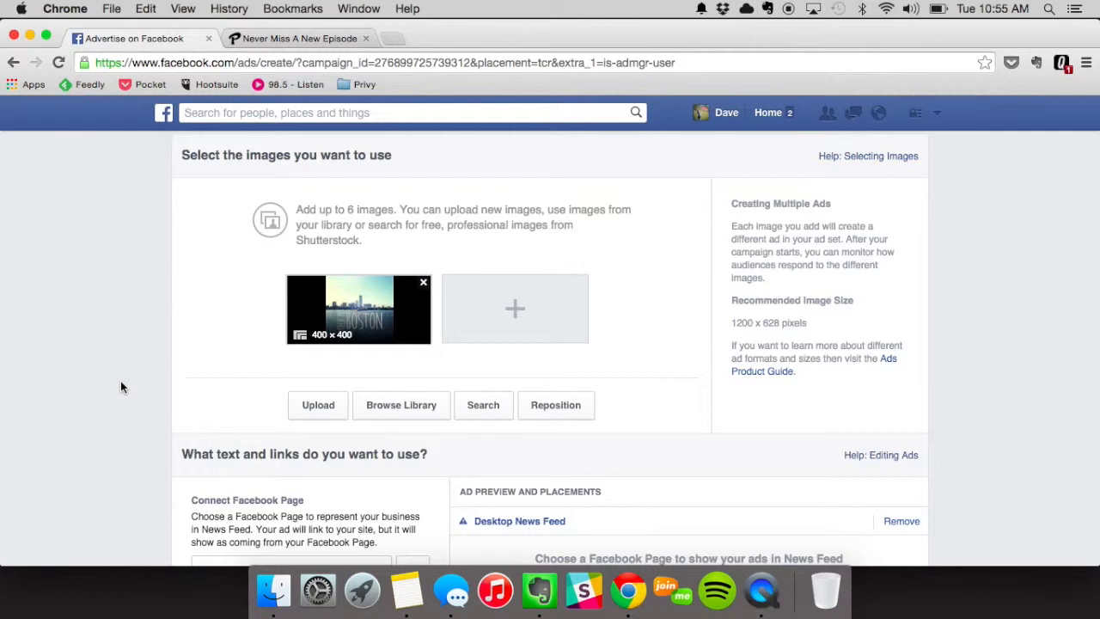
scroll(609, 431, "down", 1)
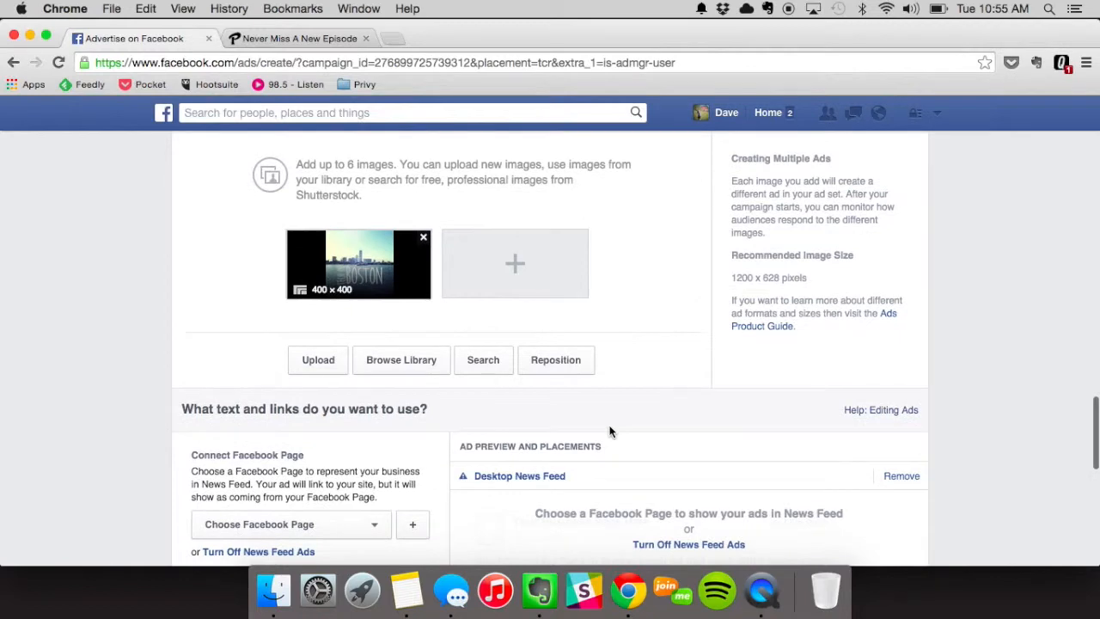
left_click(400, 359)
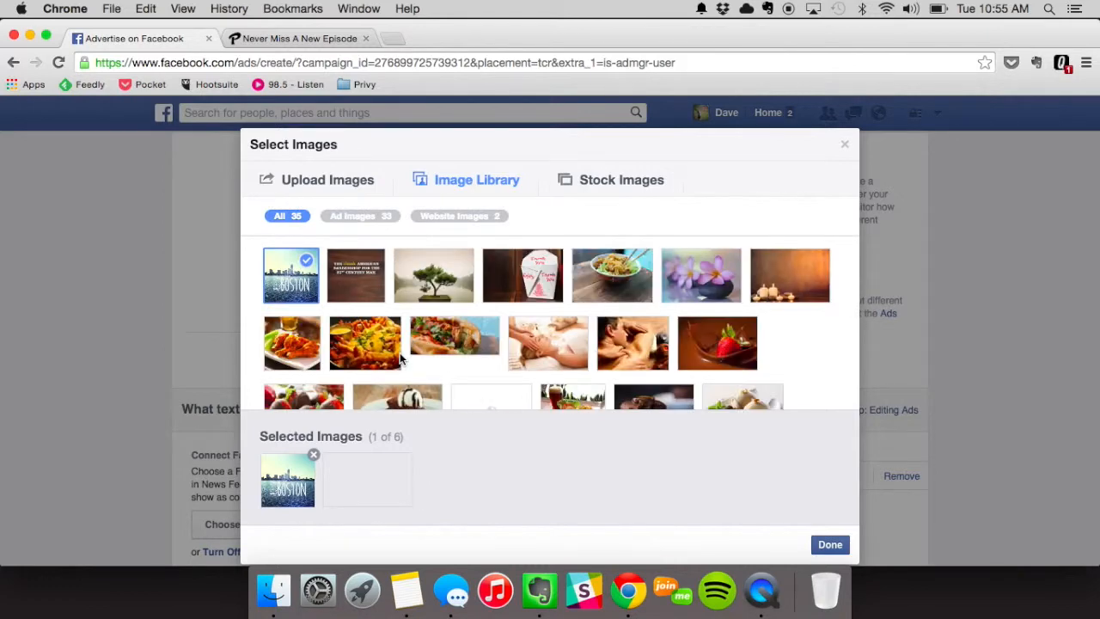
scroll(519, 326, "down", 3)
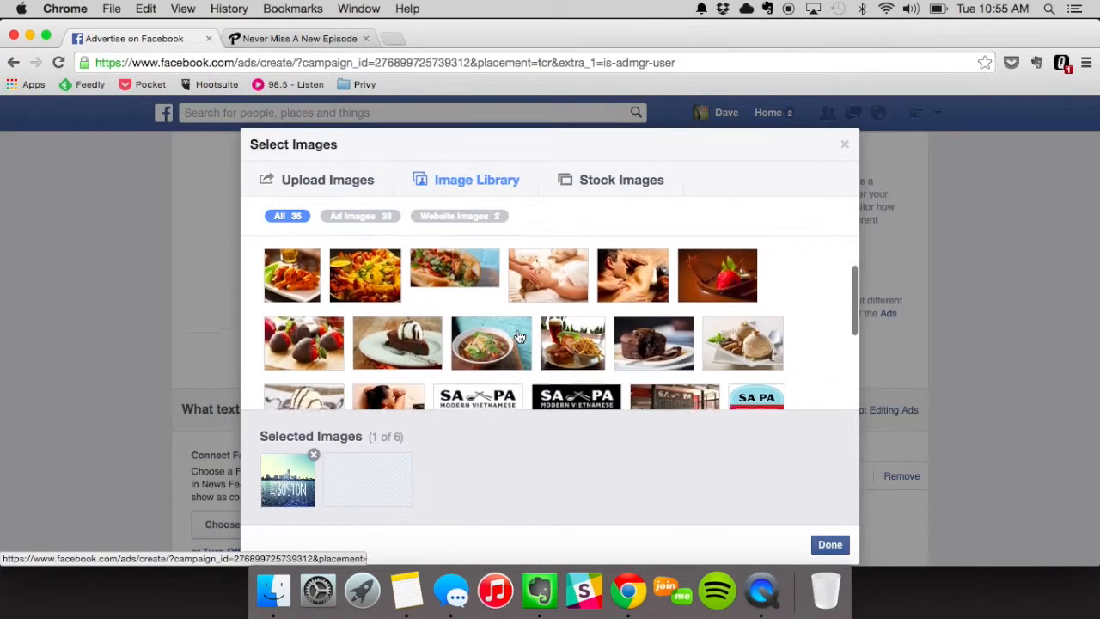
scroll(517, 334, "up", 3)
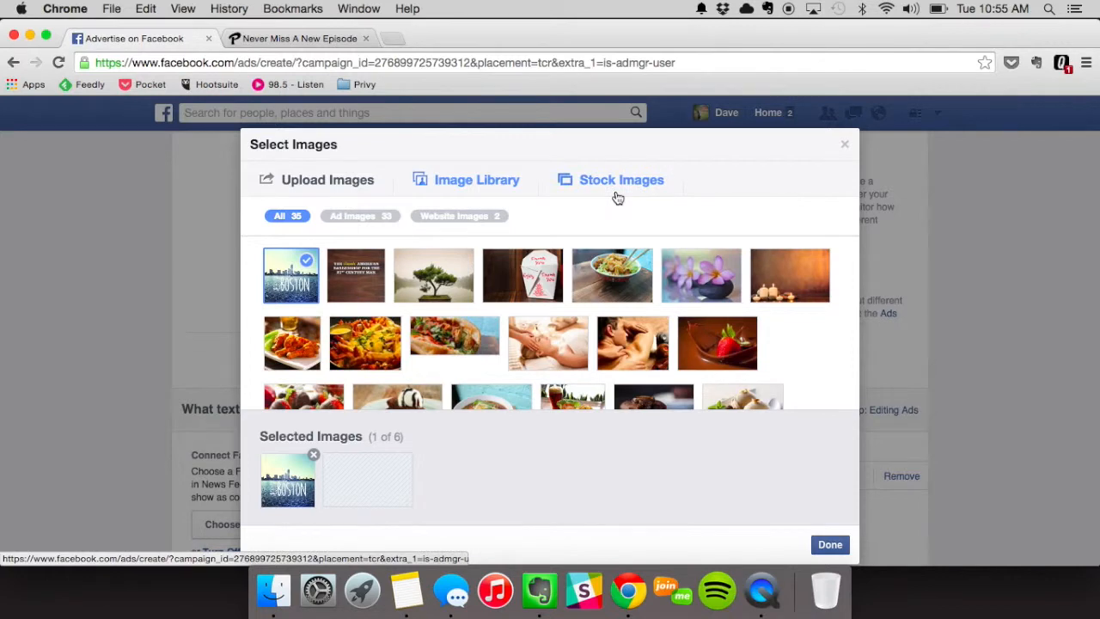
Step: Search the stock images for "boston", browse the pictures offered, and close the image selection without adding any
left_click(617, 199)
left_click(494, 220)
type("bost")
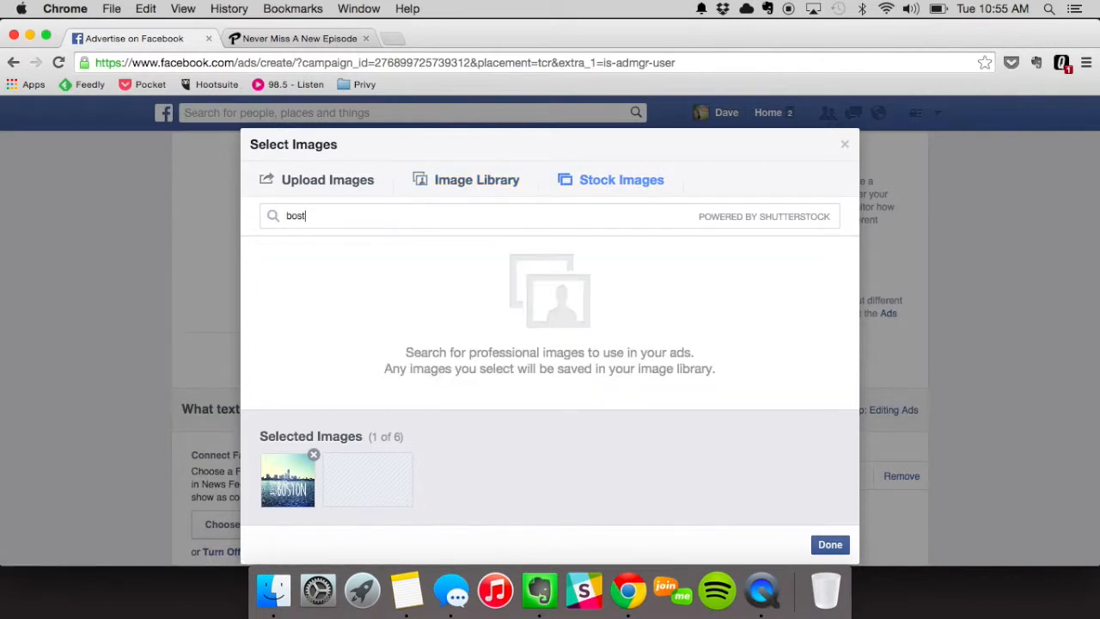
type("on")
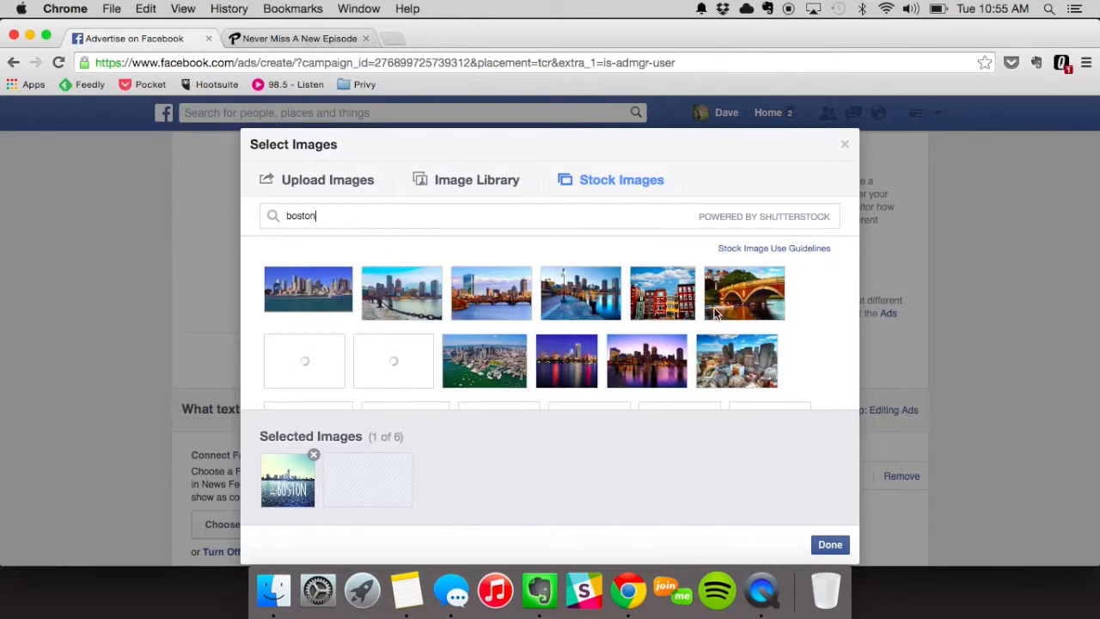
scroll(679, 283, "down", 2)
mouse_move(654, 295)
scroll(655, 295, "down", 1)
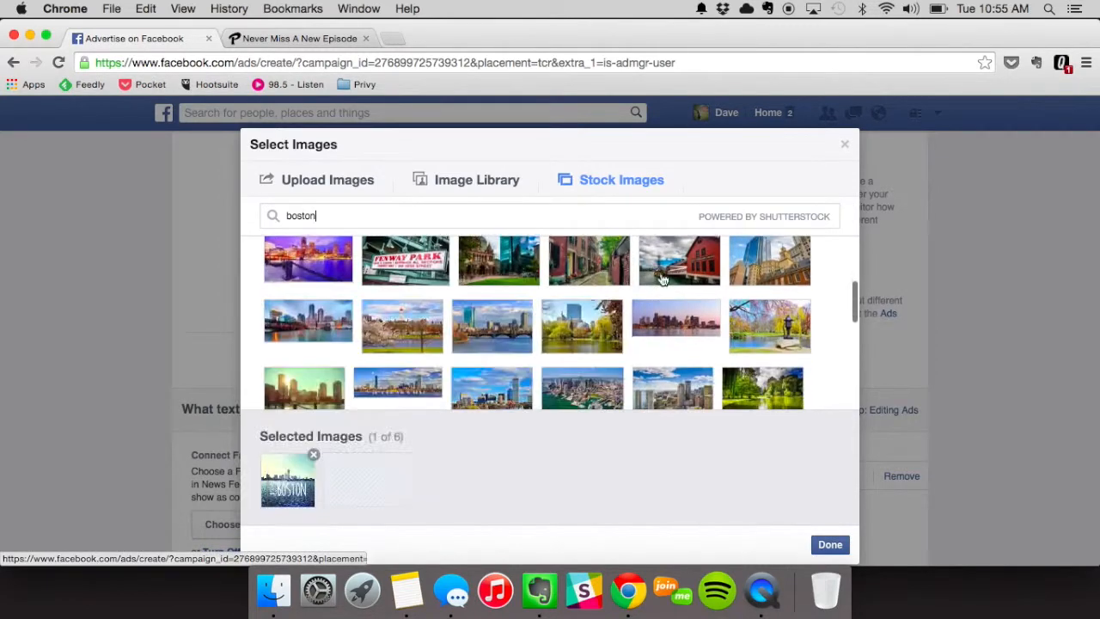
left_click(844, 147)
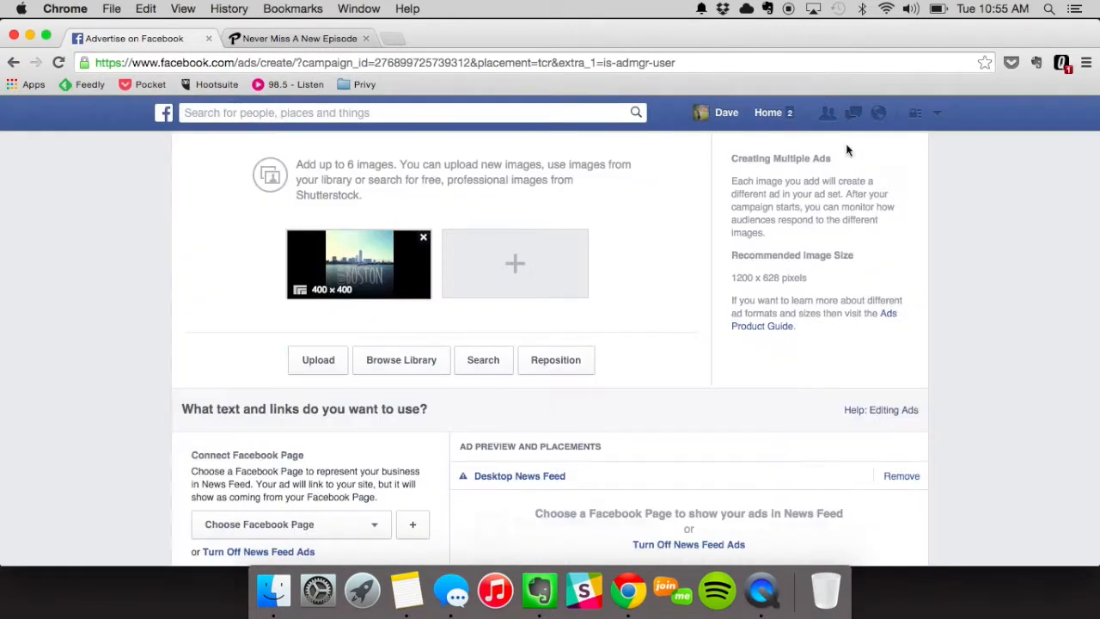